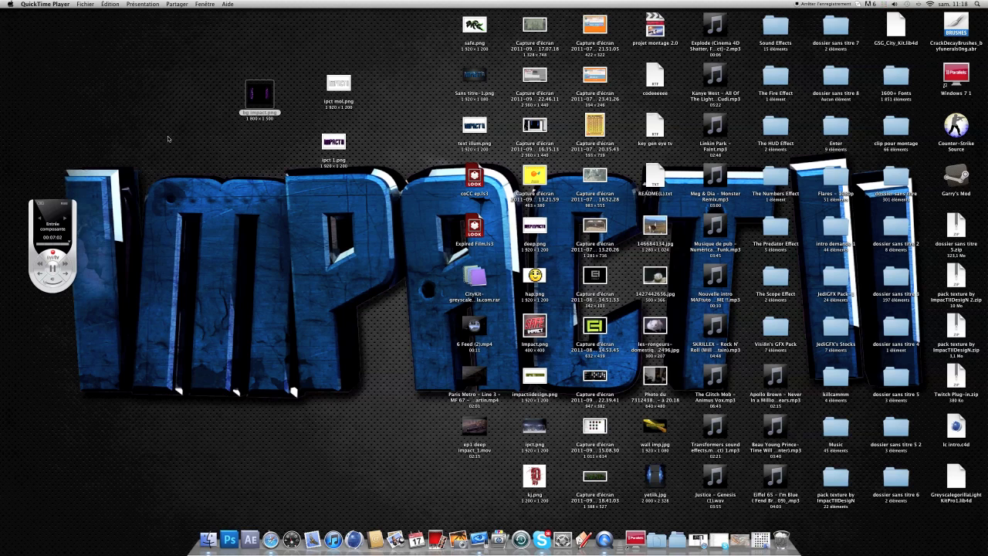
Step: Preview the desktop images bg impact.png, ipct 1.png and ipct mol.png one after another
click(261, 98)
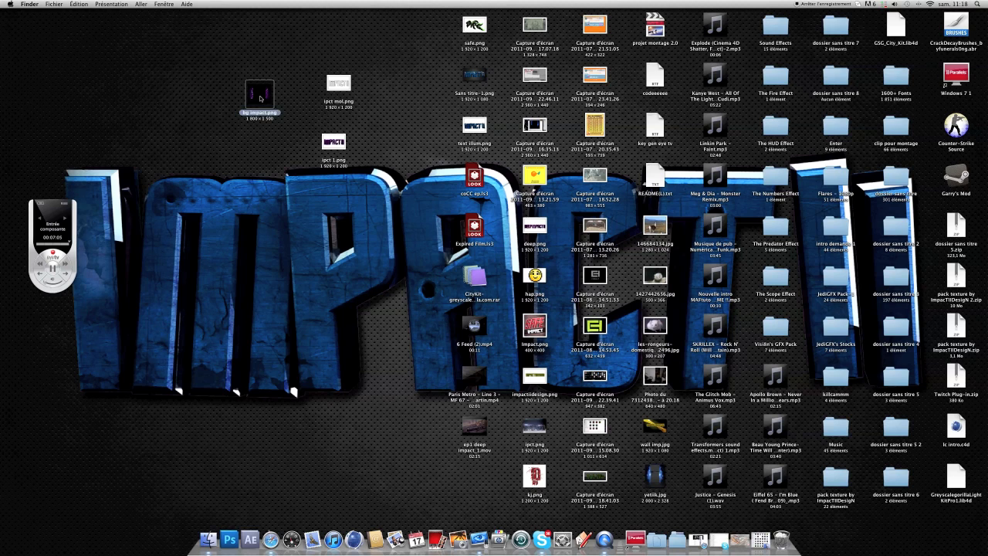
key(space)
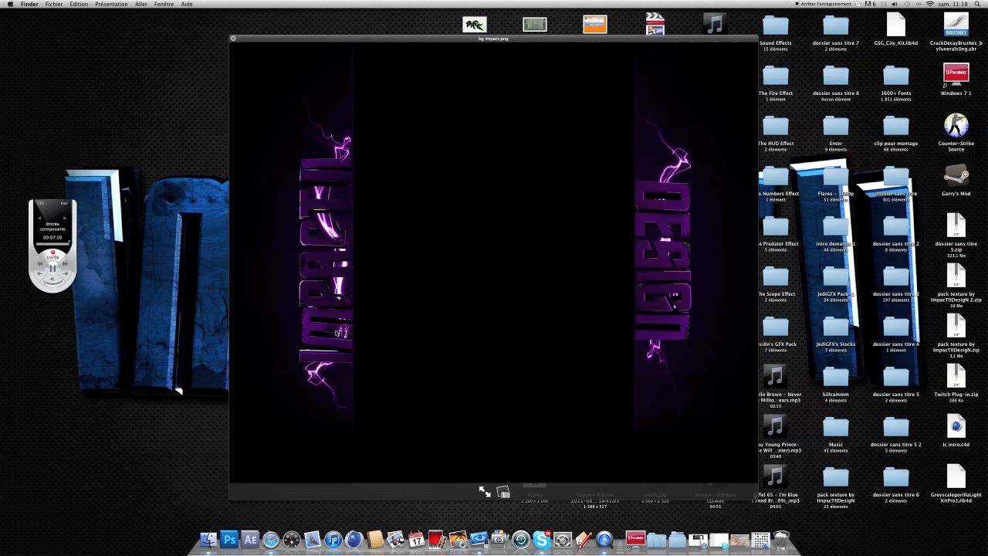
key(space)
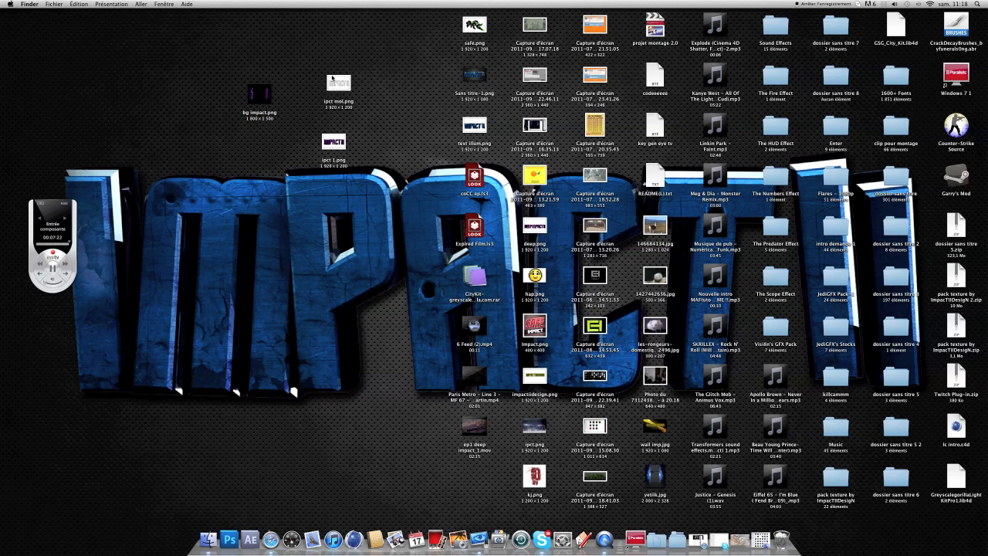
click(346, 145)
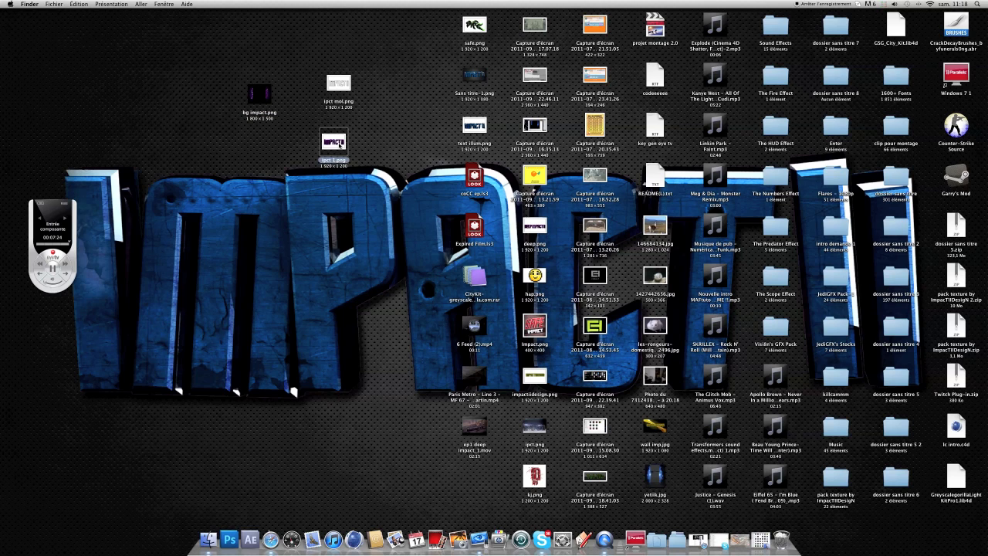
key(space)
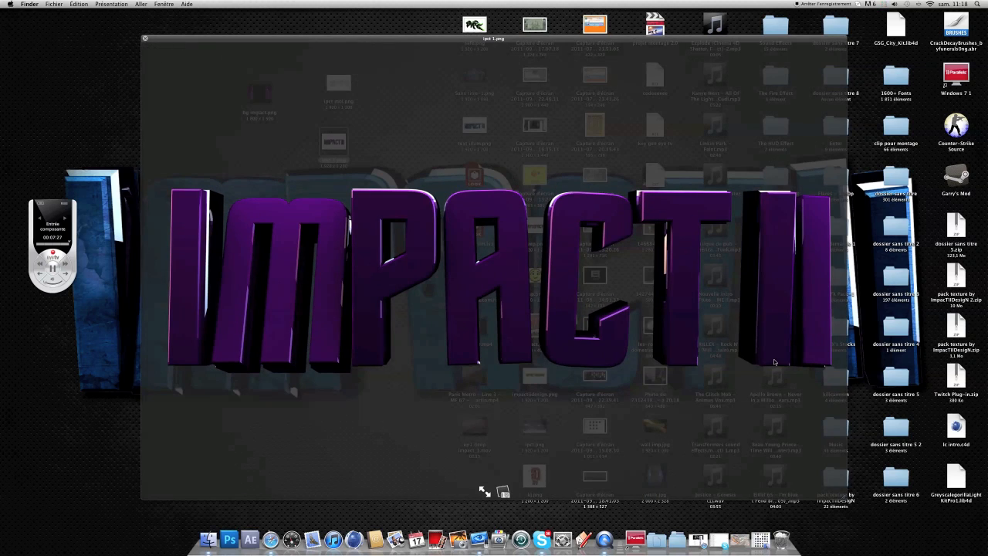
key(space)
click(350, 85)
key(space)
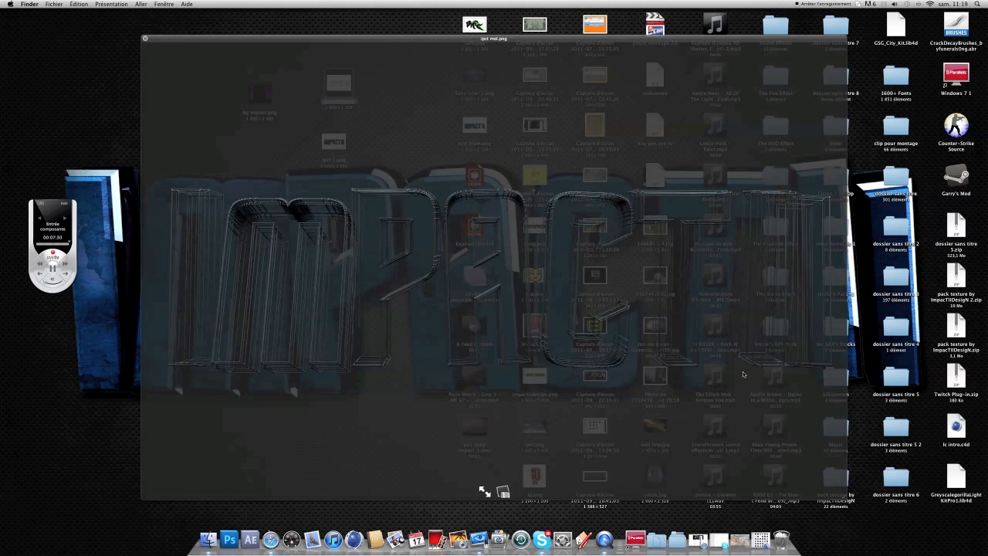
drag(244, 39, 224, 18)
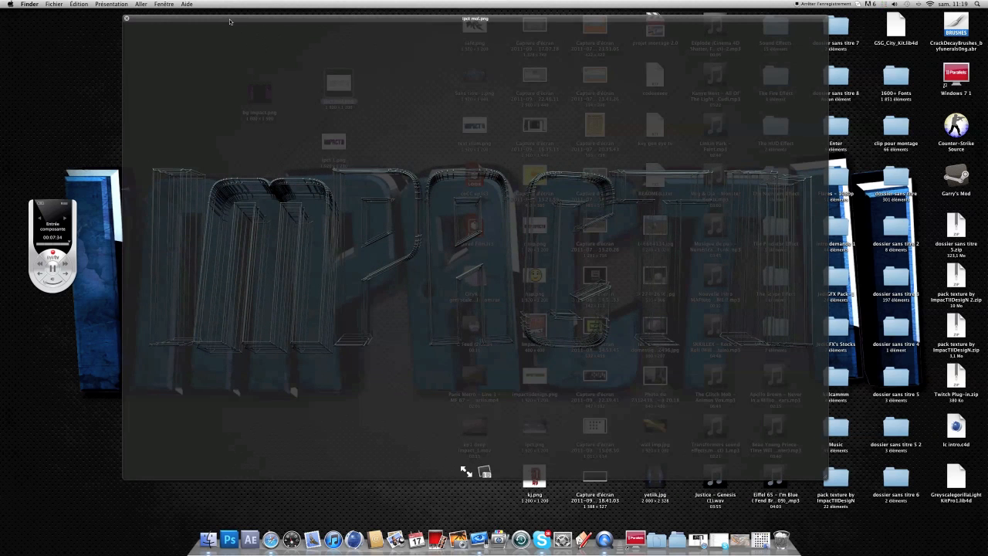
key(space)
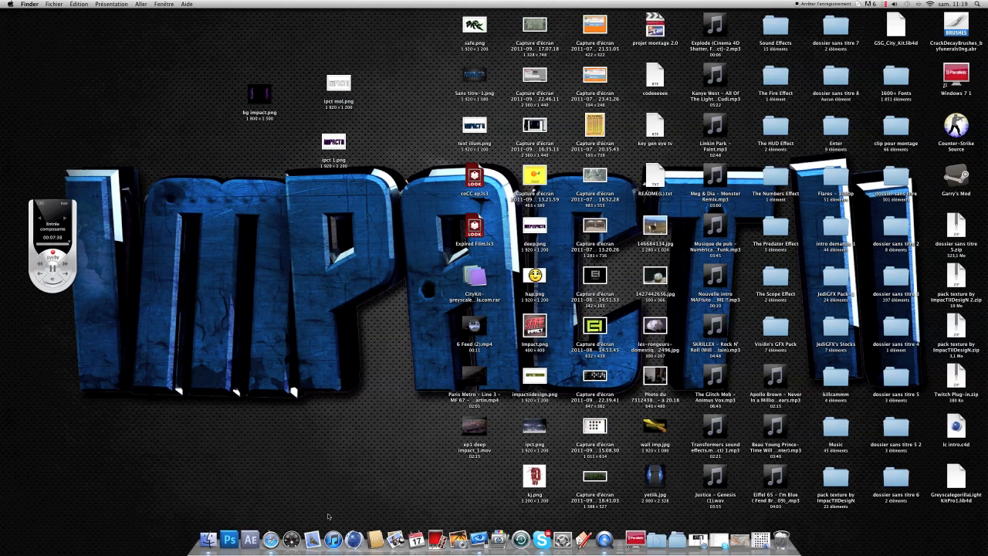
Step: Switch to Cinema 4D and add a MoGraph text object reading "IMPACT II"
click(354, 539)
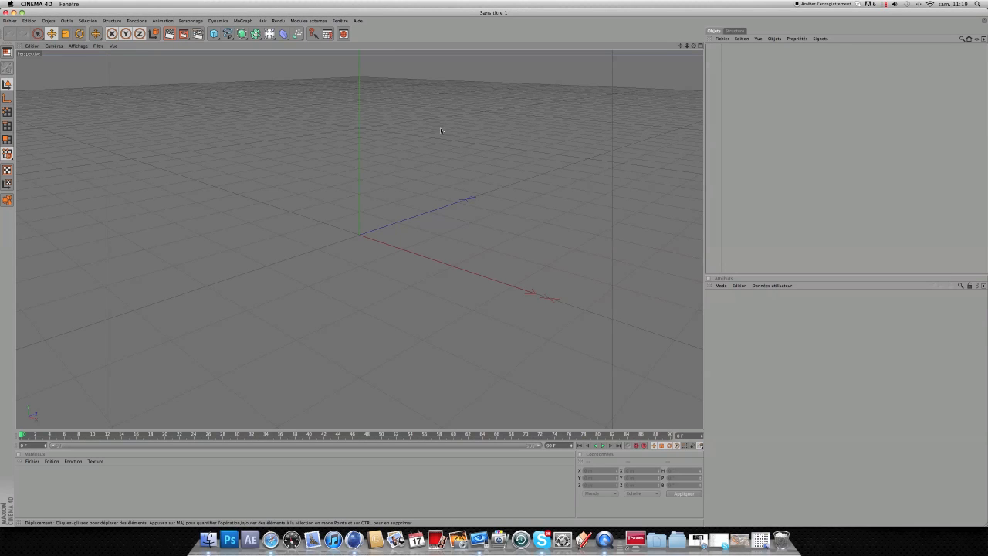
click(243, 21)
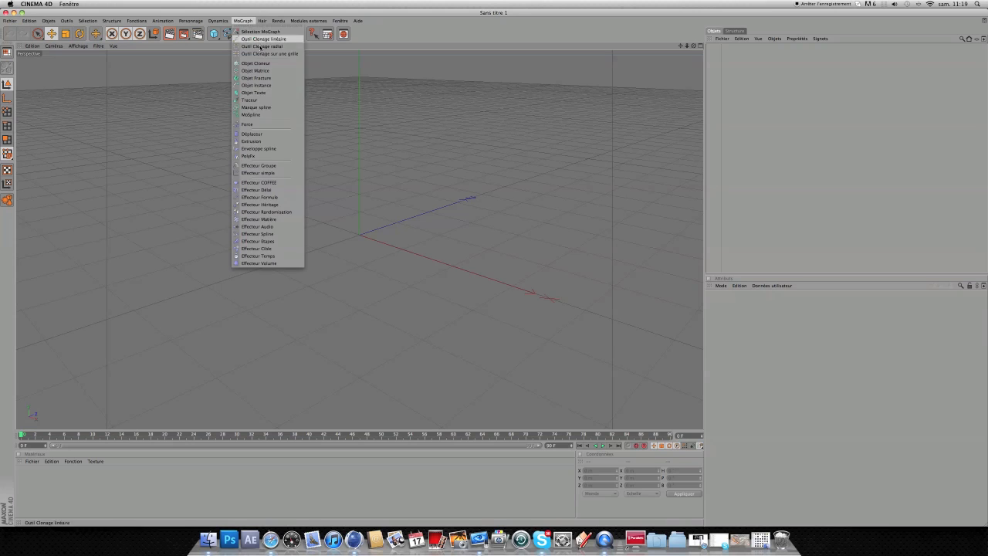
click(262, 93)
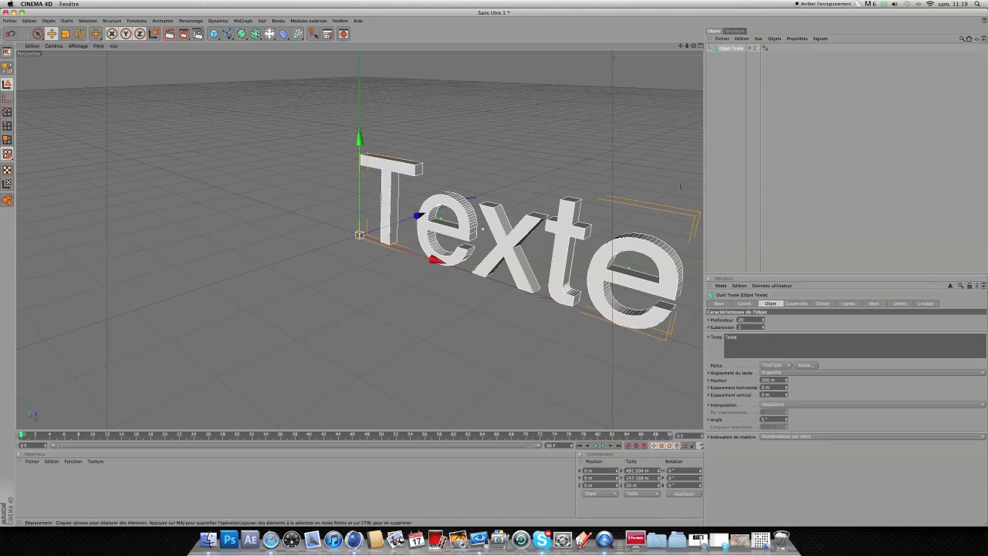
double_click(747, 340)
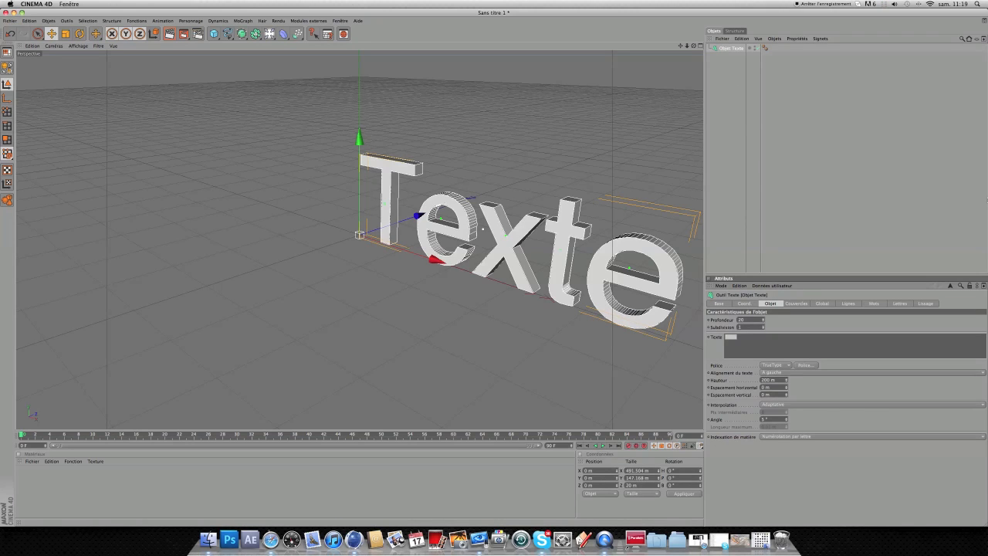
text(MPACT 8)
Step: Set the text's font to Roddenberry and shift the text object along the negative X axis to centre it
click(806, 364)
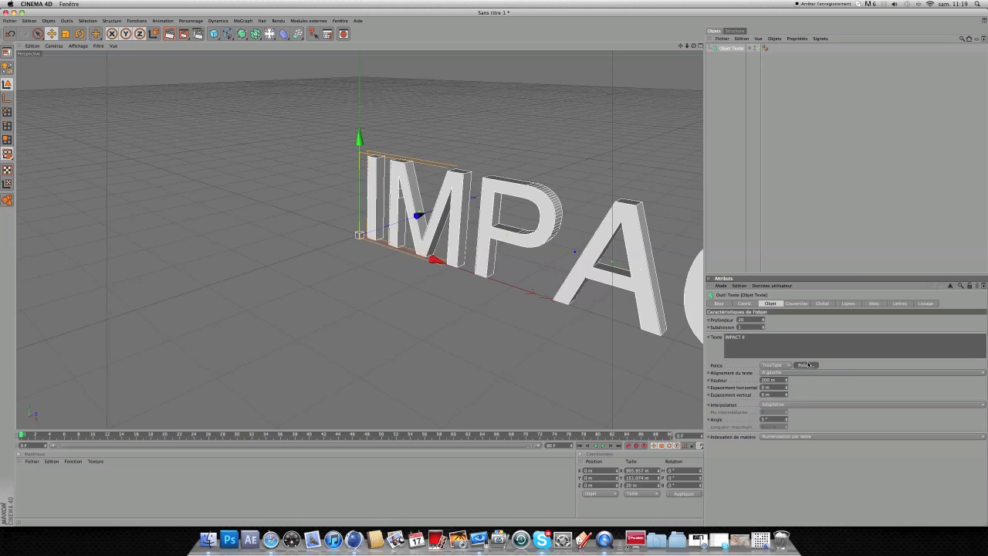
drag(520, 167, 529, 216)
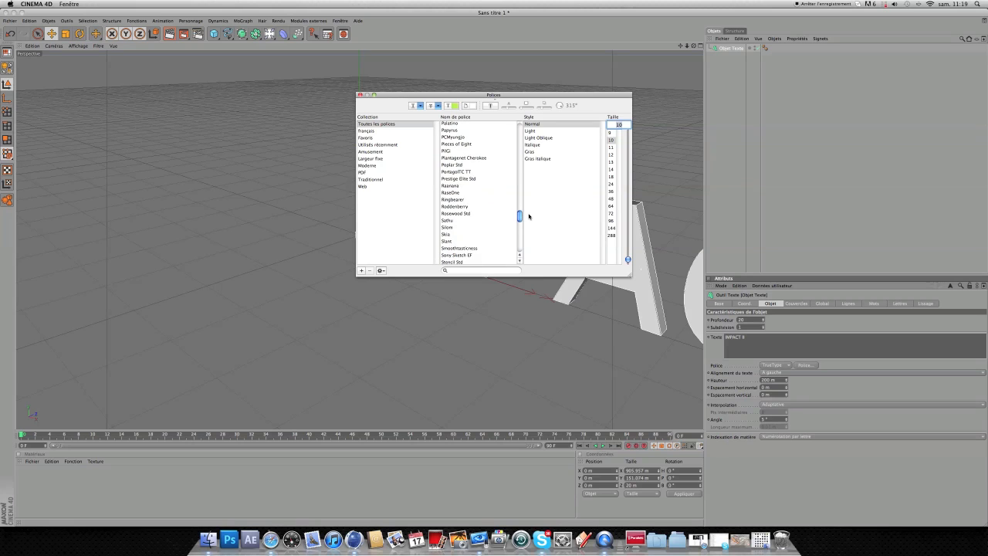
click(465, 207)
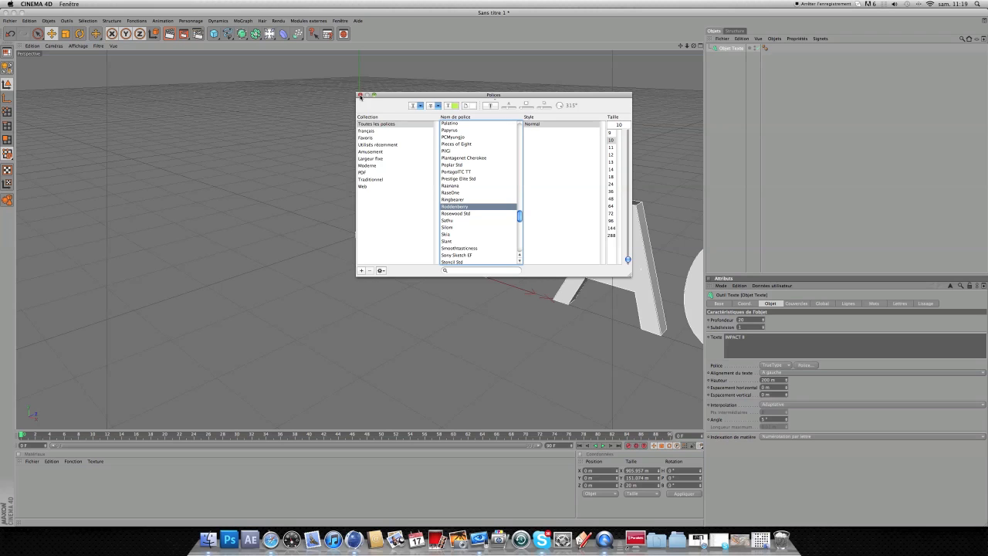
click(360, 95)
drag(452, 264, 317, 221)
Step: Set both the start and end caps of the text to "Couvercle et biseau"
click(798, 305)
click(791, 320)
click(784, 348)
click(784, 343)
click(783, 341)
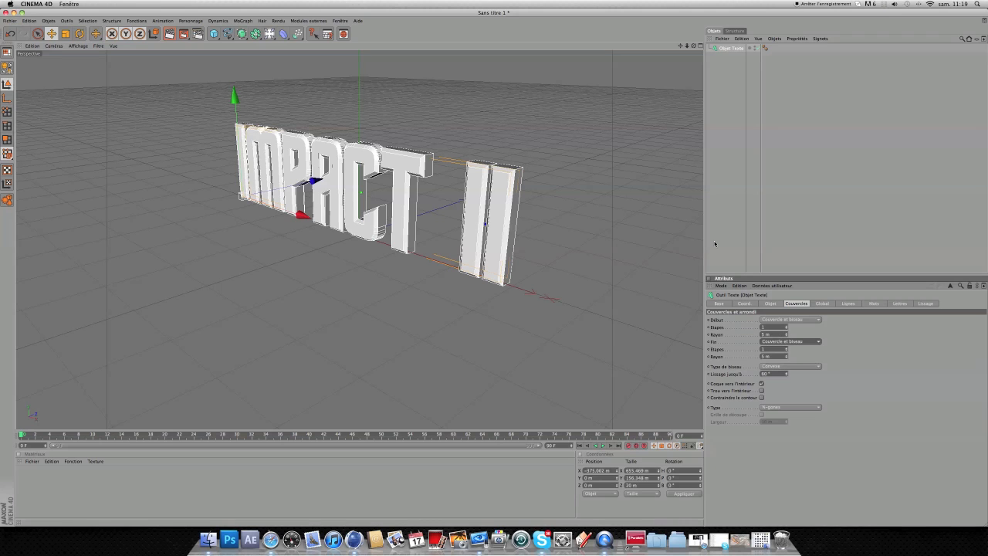
Step: Set the text object's extrusion depth to 43
click(770, 303)
drag(763, 321, 763, 318)
drag(686, 46, 705, 3)
drag(693, 45, 496, 266)
drag(683, 47, 558, 104)
drag(681, 47, 652, 88)
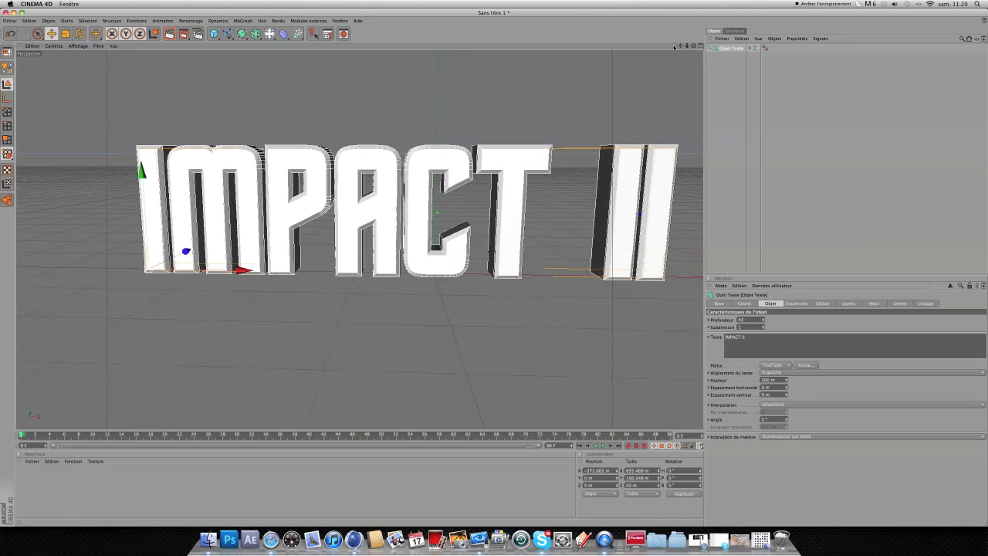
scroll(571, 137, down, 3)
drag(693, 46, 696, 32)
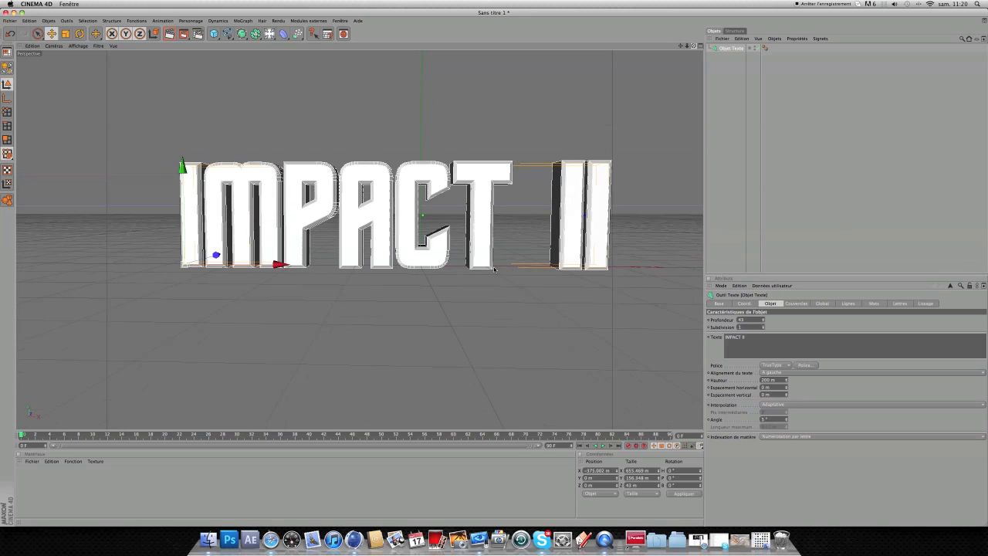
Step: Create a new material and set its colour to blue with RGB values 0, 123, 255
click(28, 472)
click(31, 461)
click(67, 363)
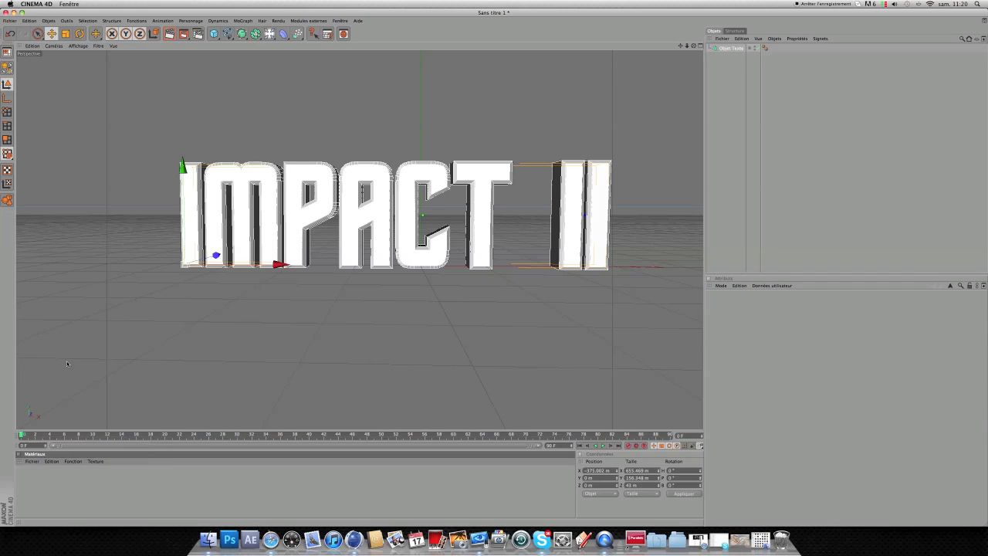
double_click(26, 475)
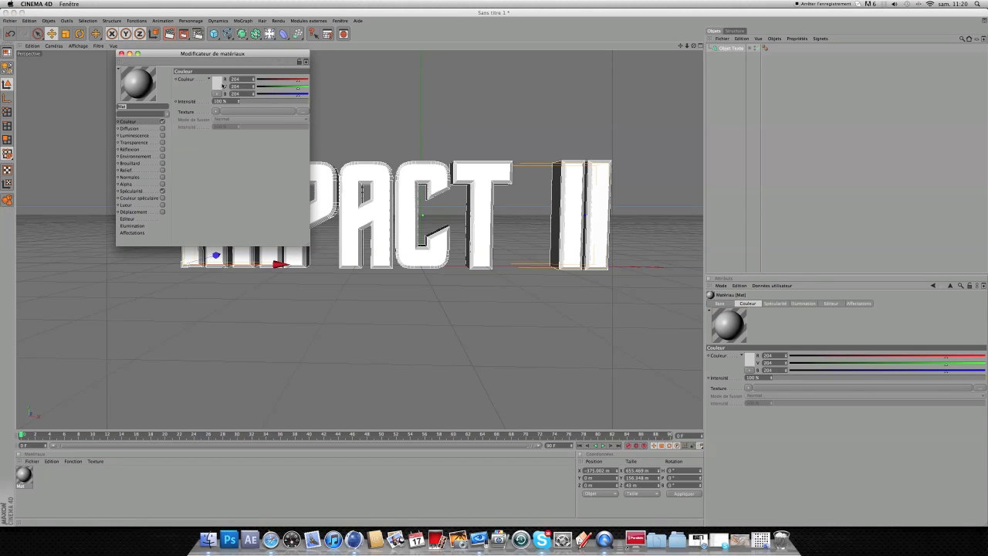
click(222, 85)
drag(243, 56, 246, 56)
drag(221, 66, 225, 59)
click(234, 112)
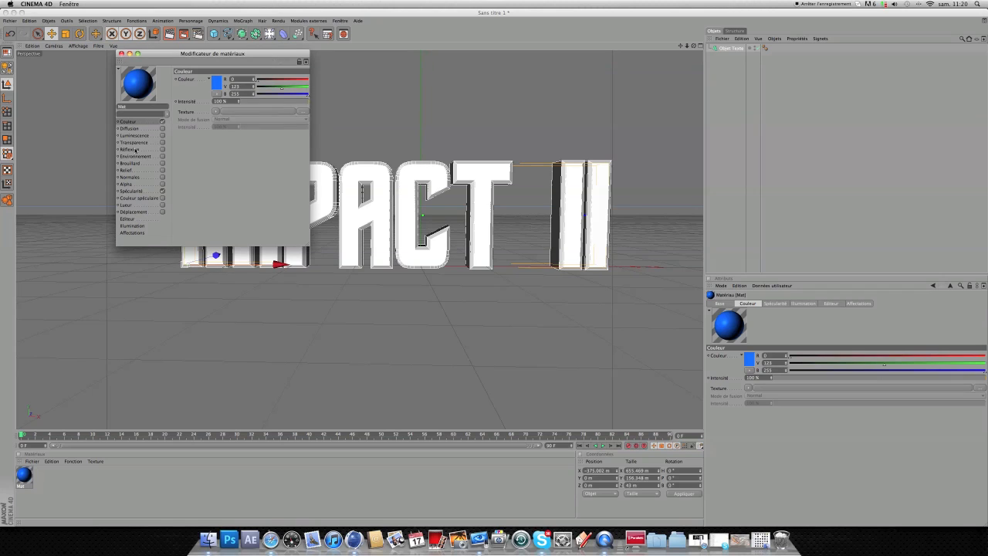
Step: Enable the material's reflection at 23% intensity with a Fresnel texture mixed at 15%, and apply the material to the text object
click(136, 150)
click(163, 149)
drag(261, 101, 260, 101)
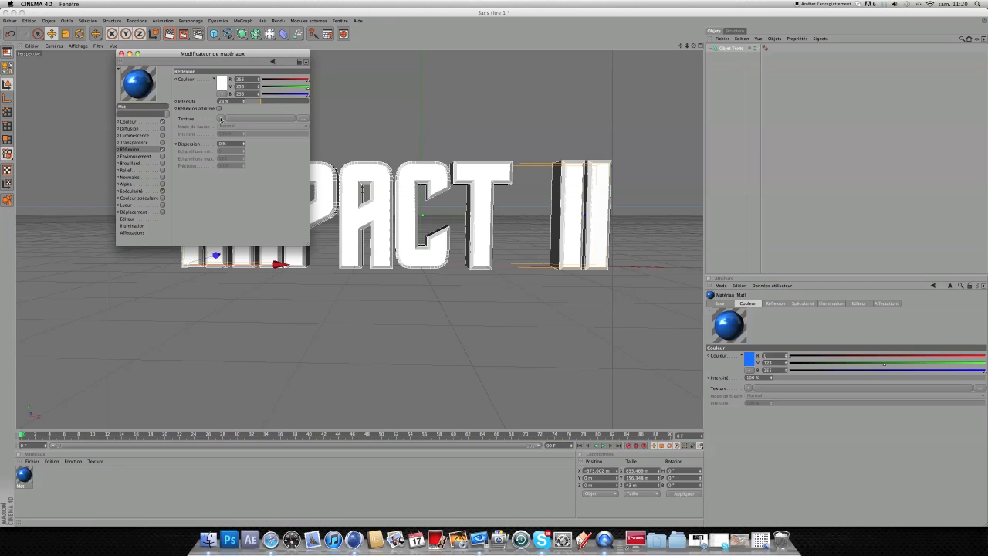
click(222, 118)
click(238, 202)
drag(250, 156, 255, 156)
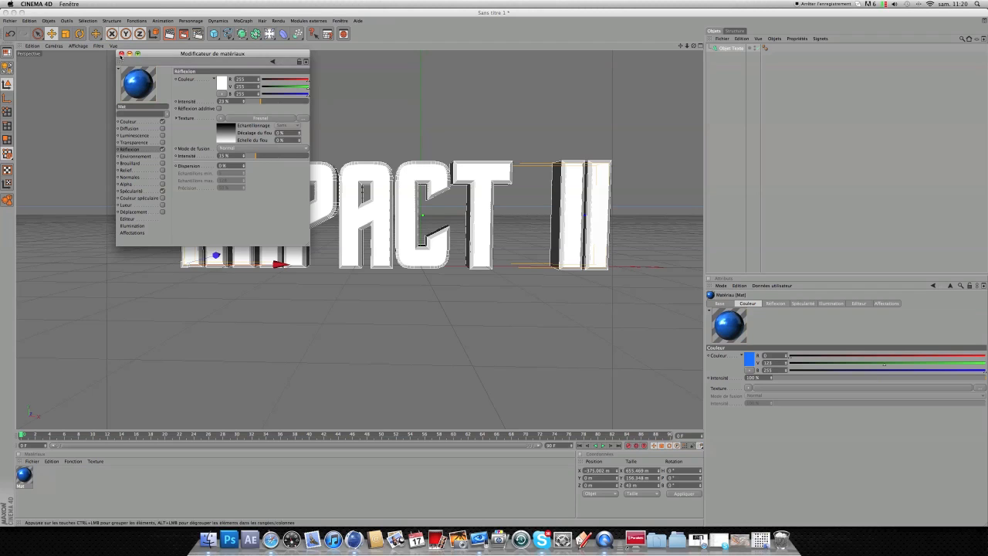
click(121, 53)
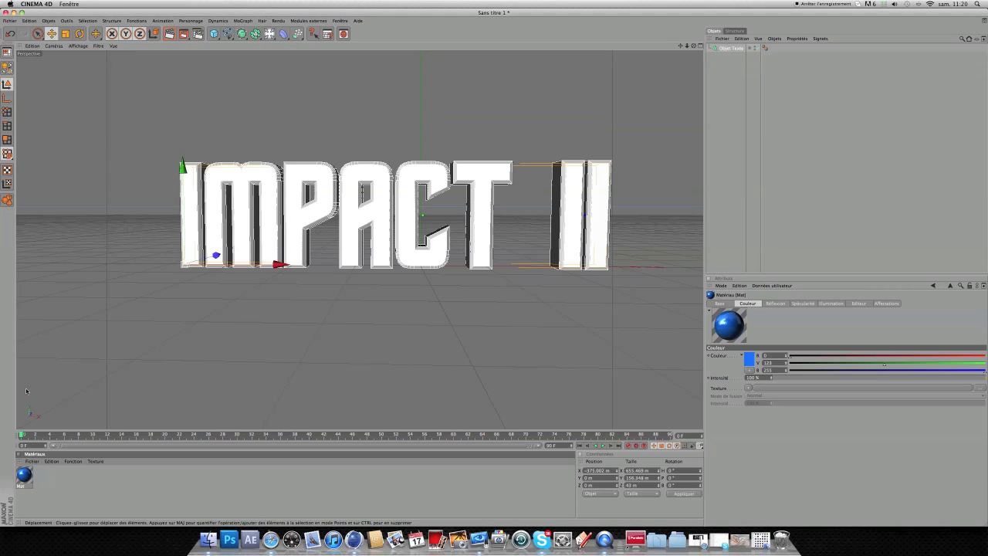
drag(749, 76, 732, 48)
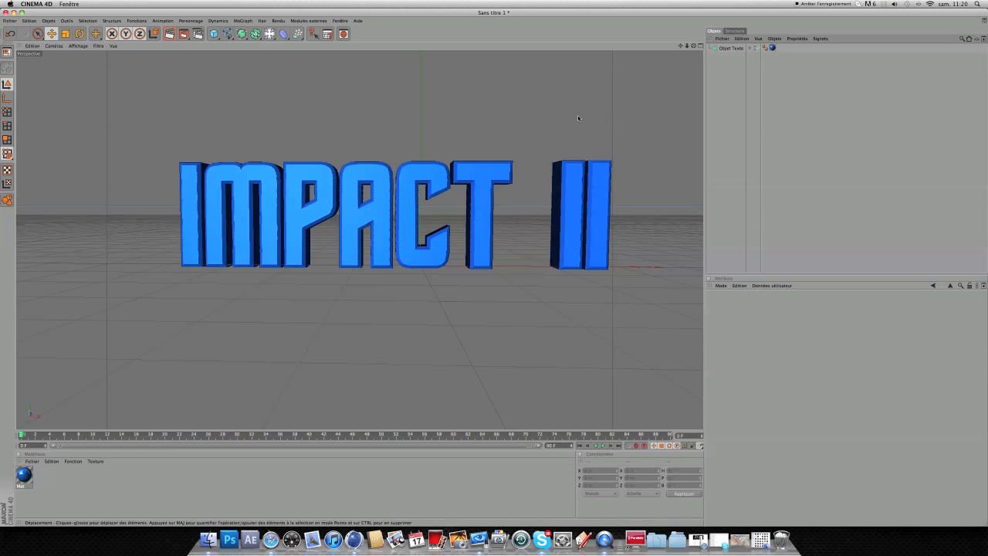
Step: Set the render output size to the 1920 x 1200 screen preset
alt+middle_drag(232, 78, 210, 73)
click(197, 34)
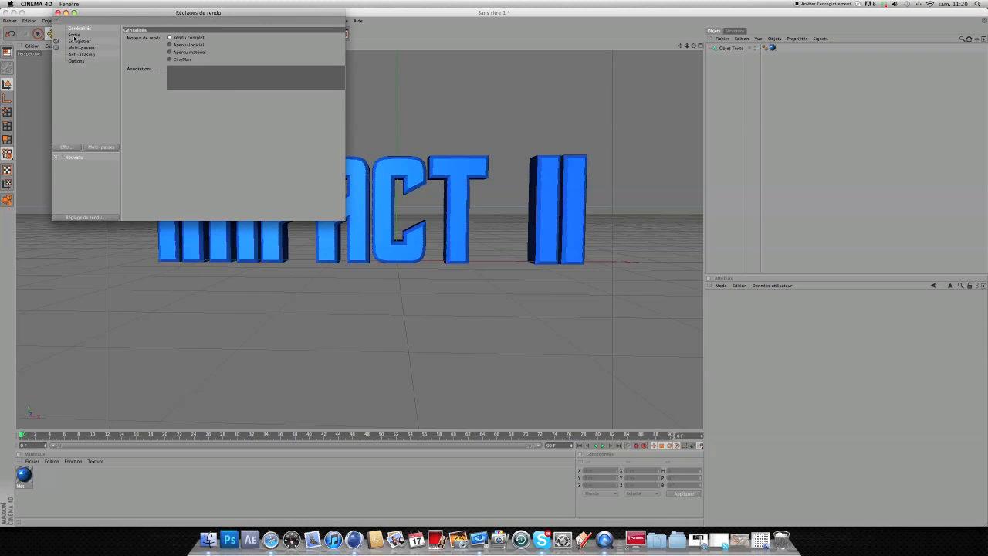
click(74, 34)
click(131, 37)
mouse_move(143, 53)
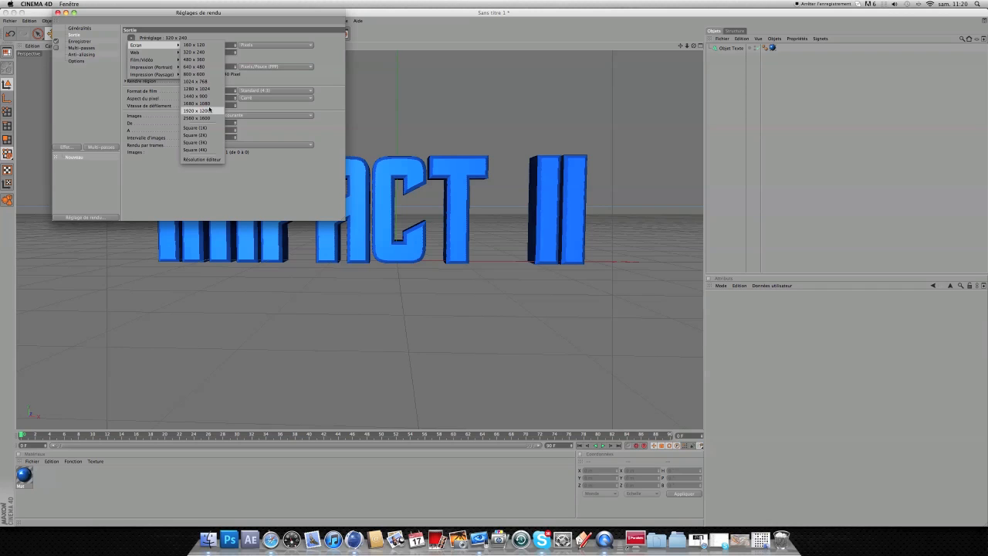
click(196, 111)
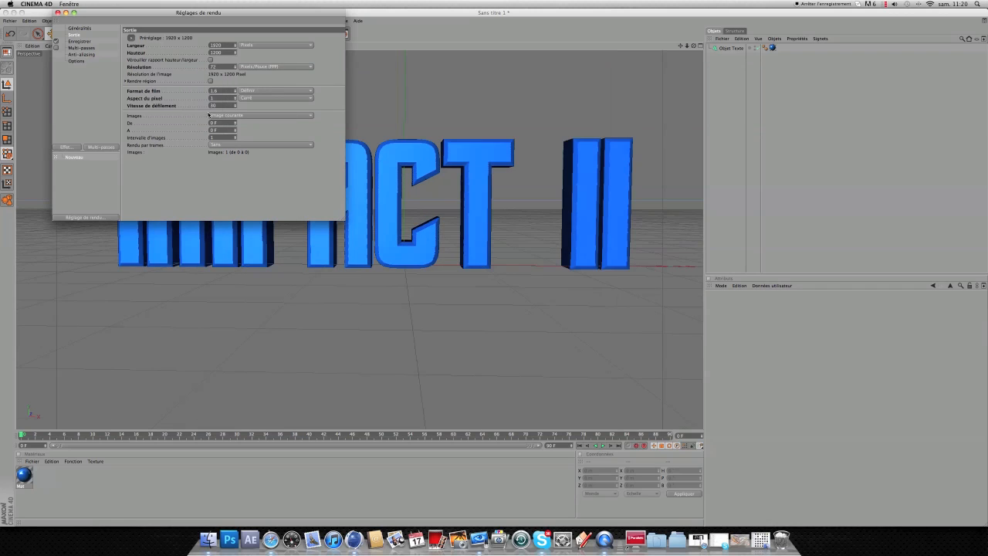
Step: Set the render anti-aliasing to "Au mieux" with a maximum level of 2x2
click(81, 47)
click(81, 54)
click(219, 38)
click(205, 59)
click(224, 74)
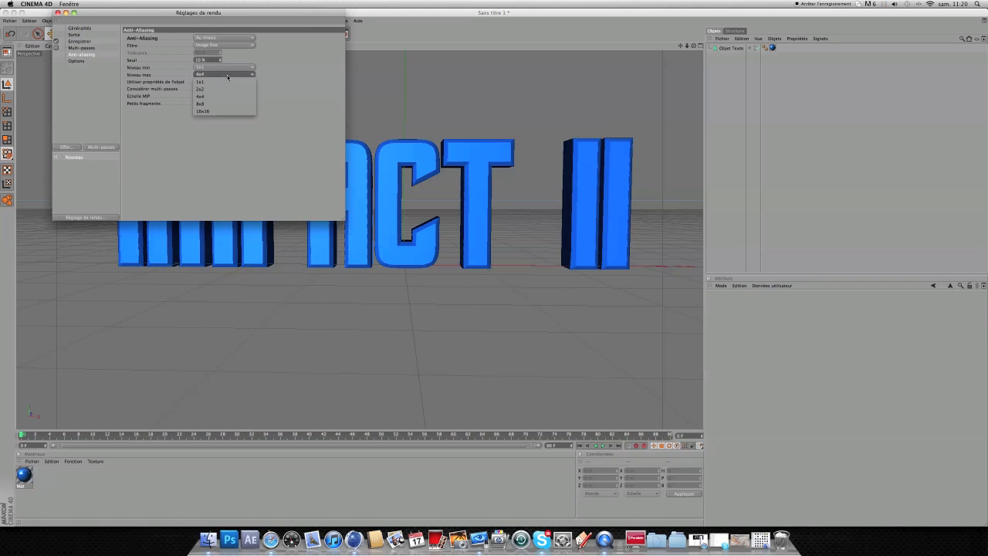
click(226, 91)
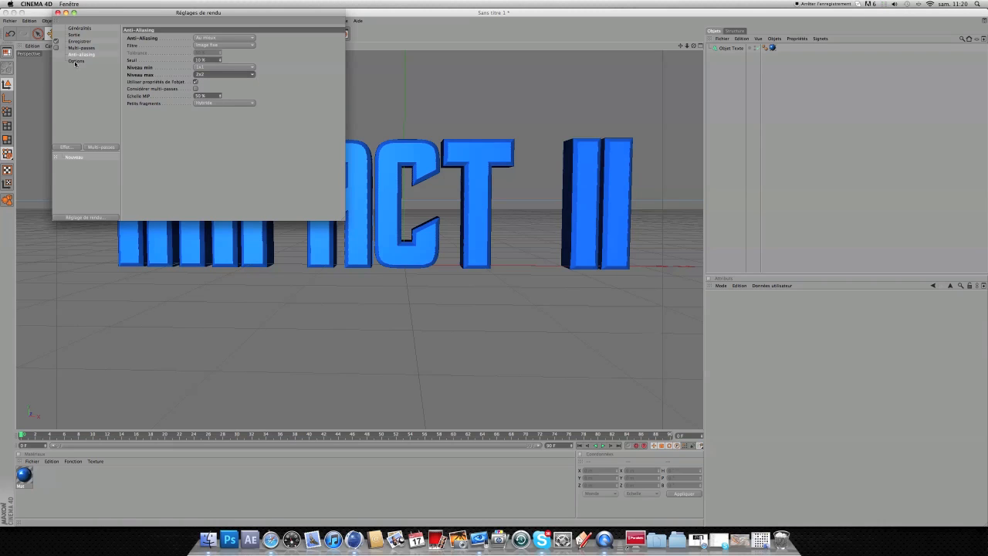
Step: Add the global illumination effect to the render settings
click(69, 149)
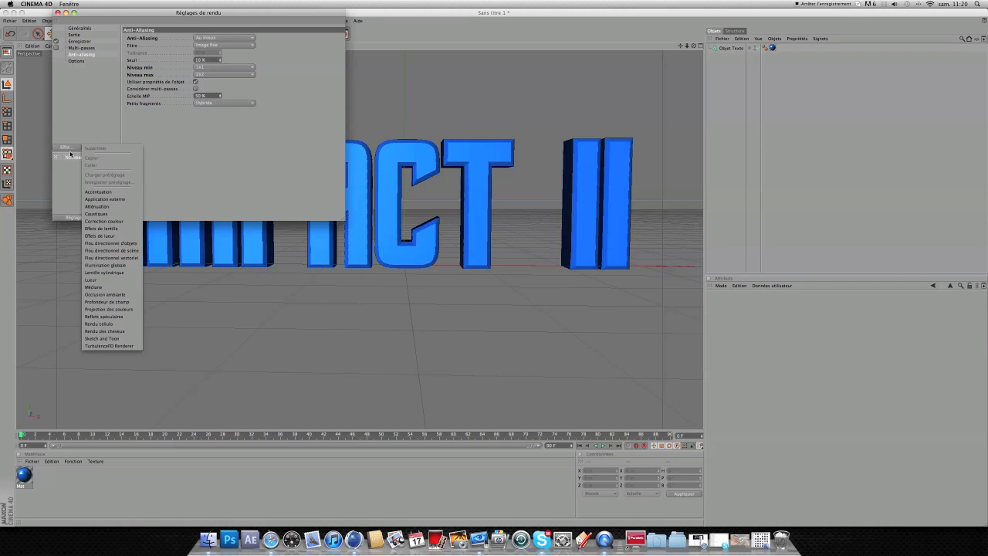
click(108, 265)
click(78, 49)
click(77, 41)
click(76, 35)
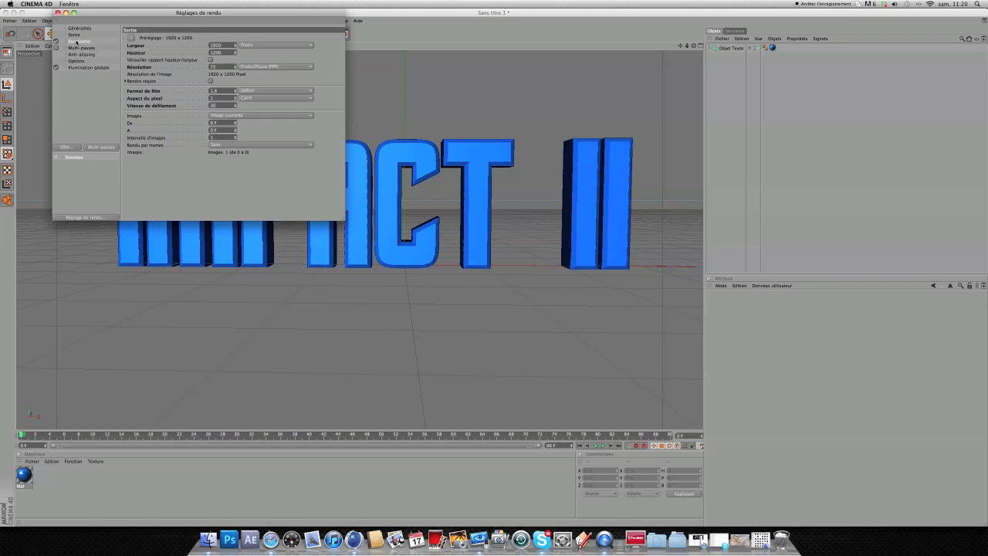
Step: Set the render's save format to MacOS PNG image, enable the alpha channel, and close the render settings
click(79, 42)
click(196, 59)
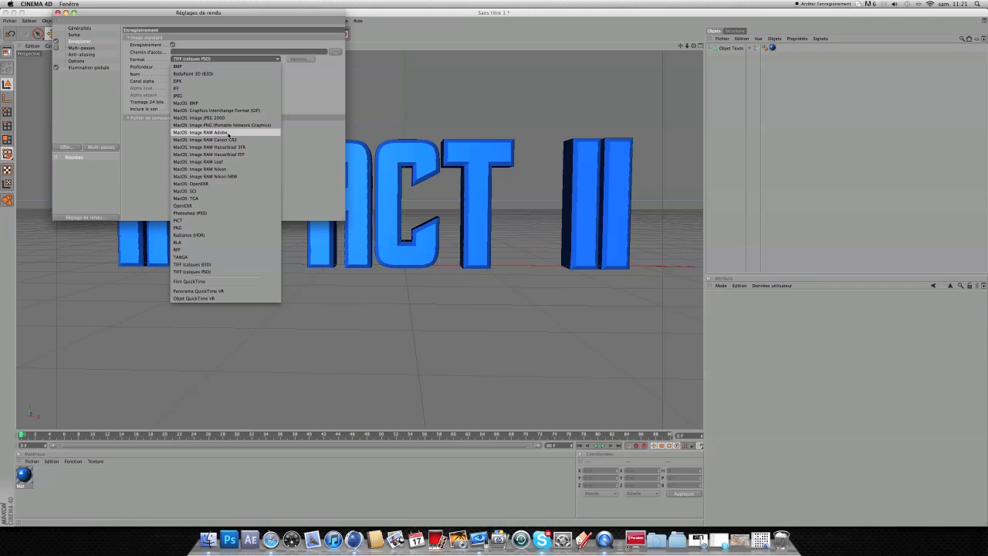
click(226, 127)
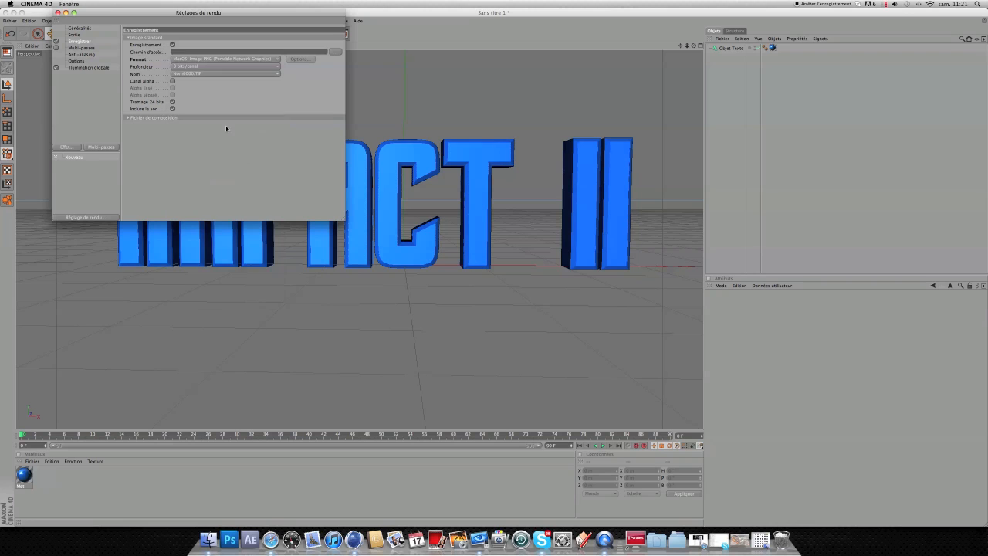
click(172, 81)
click(57, 12)
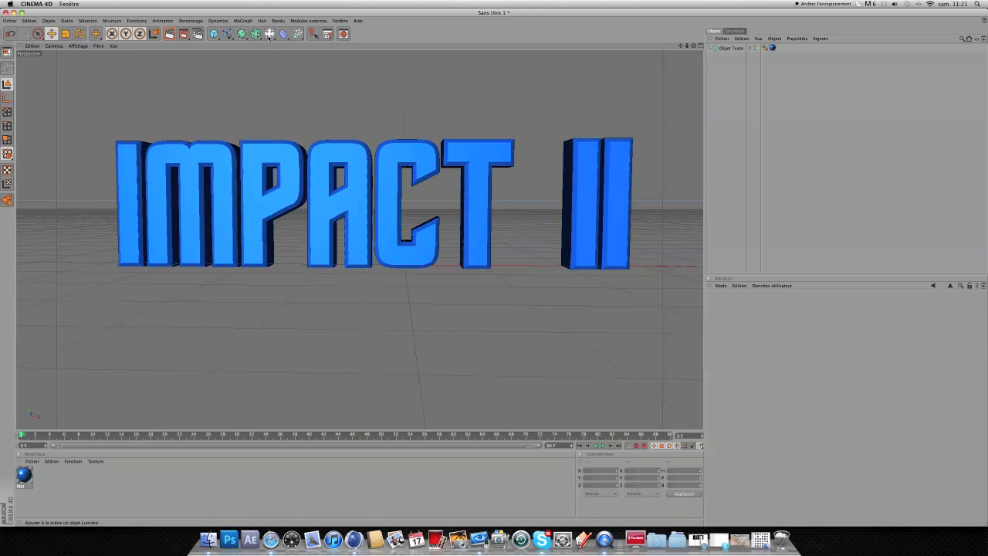
Step: Add a sky (Ciel) object to the scene and check the PNG save options in the render settings
drag(269, 33, 438, 69)
click(198, 33)
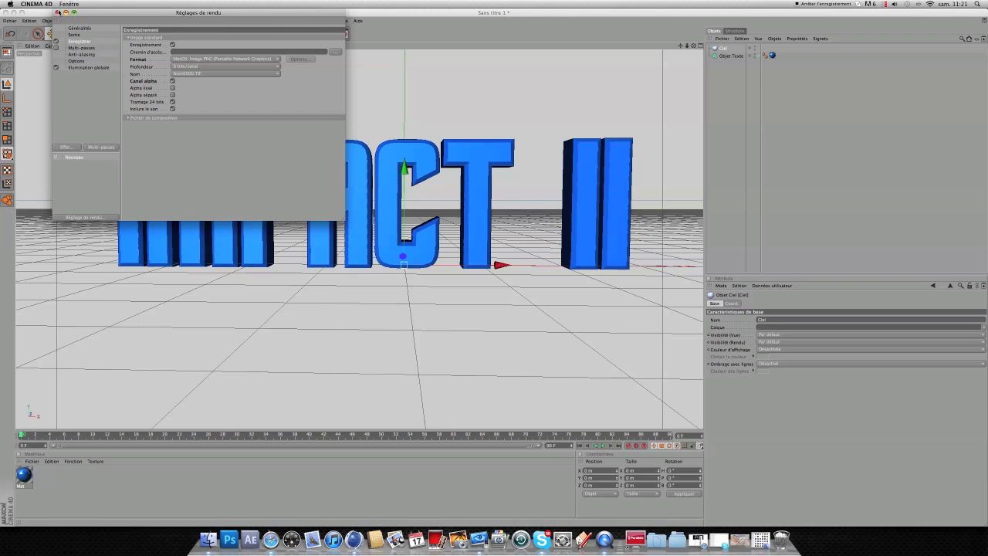
click(57, 13)
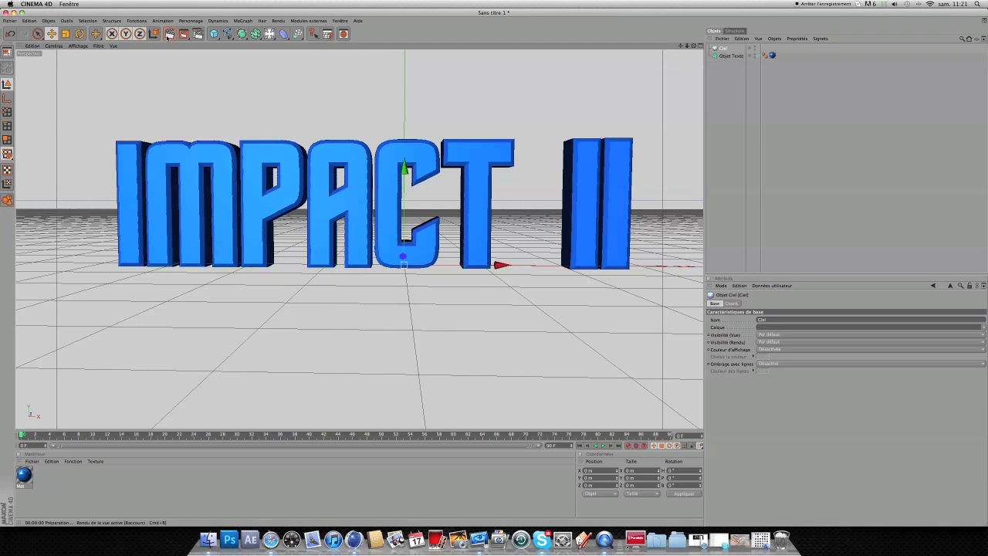
Step: Render the blue "IMPACT II" text to the Picture Viewer and minimize the viewer while it renders
click(200, 68)
click(184, 34)
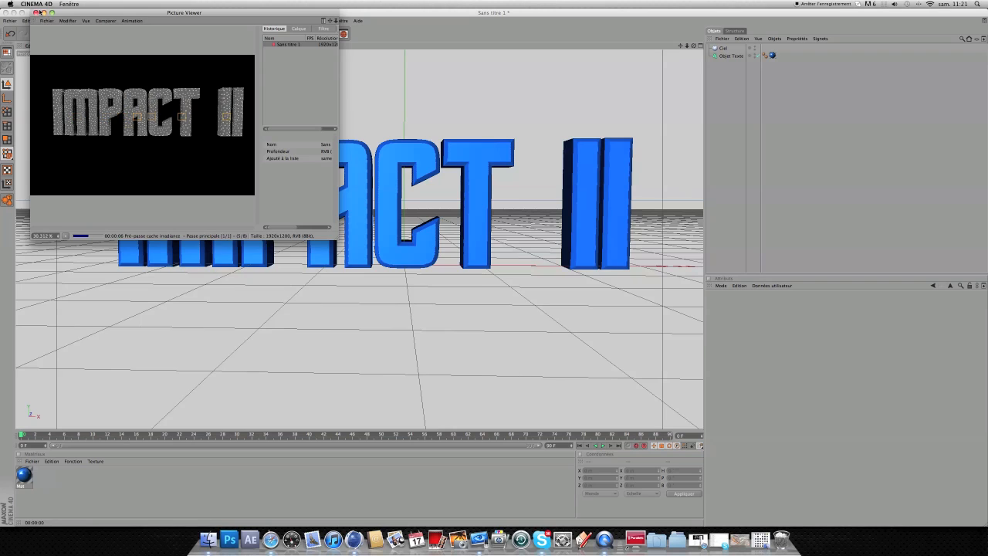
key(super+m)
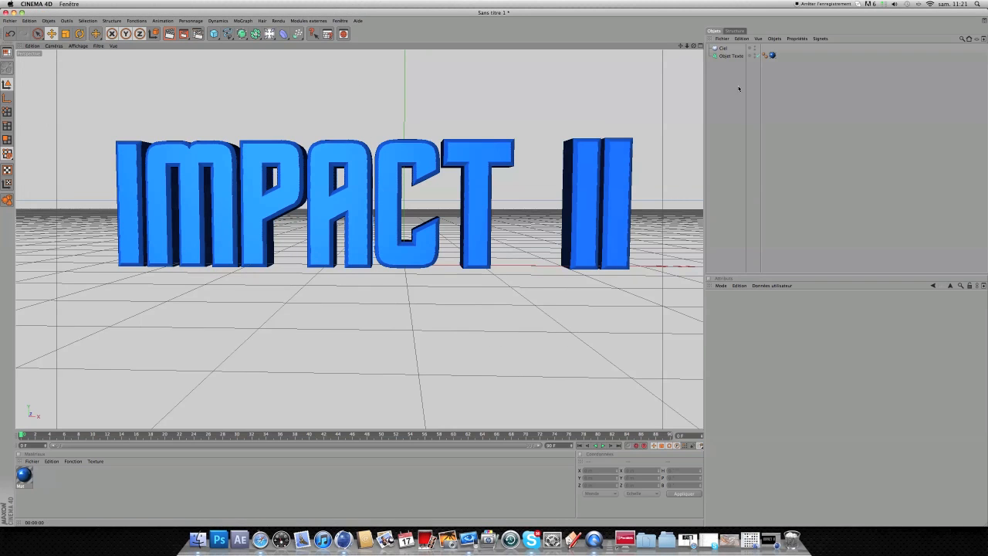
Step: Add an atom array (Réseau d'atomes) object and make the text object its child
click(732, 56)
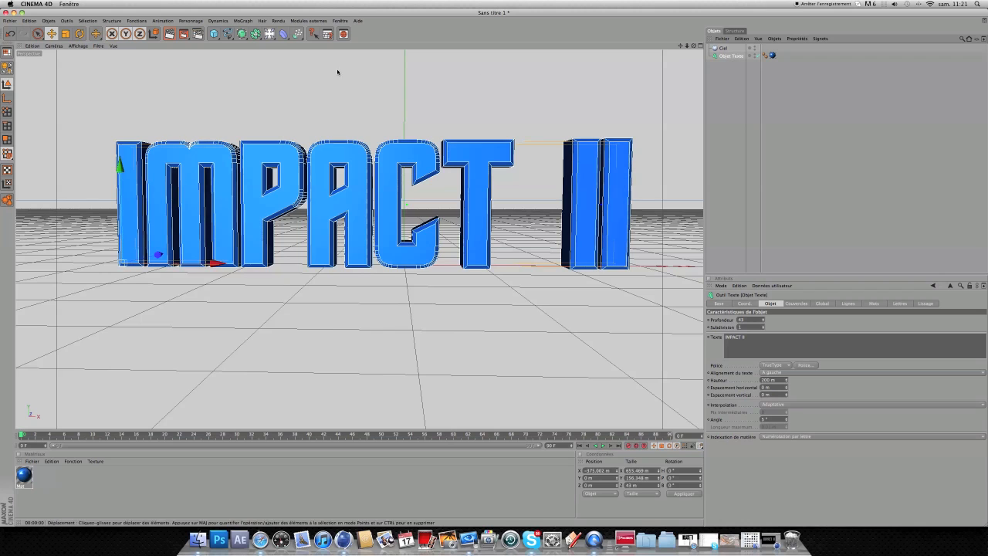
click(254, 34)
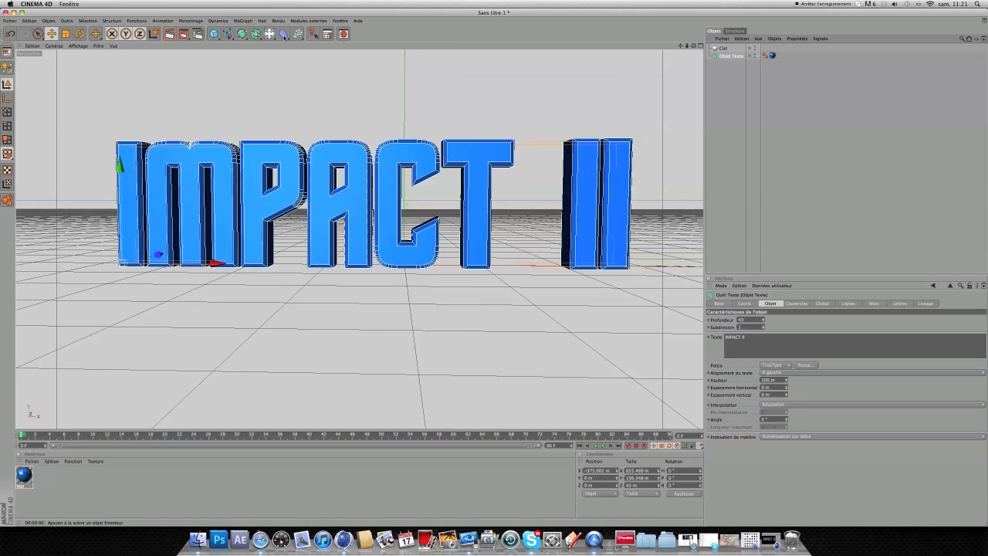
click(255, 34)
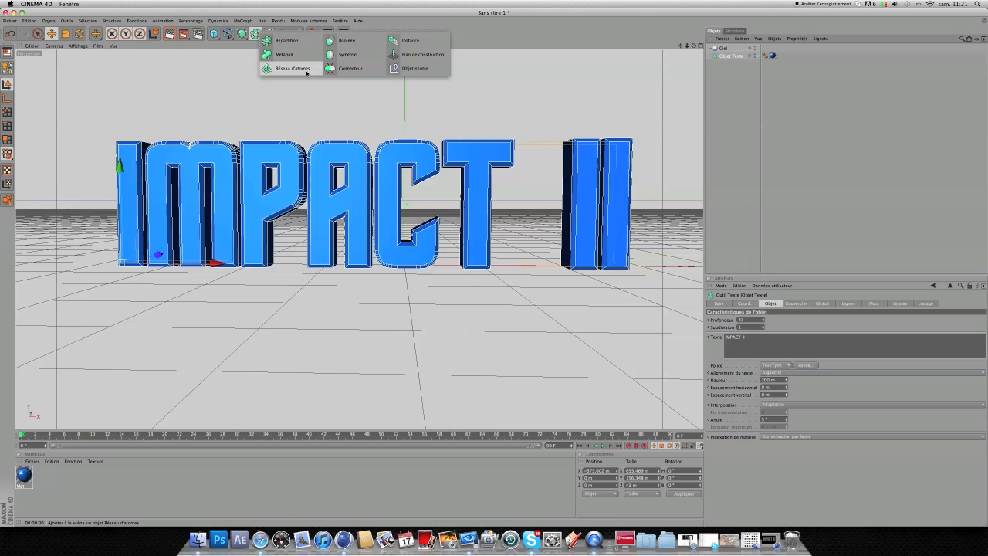
click(308, 71)
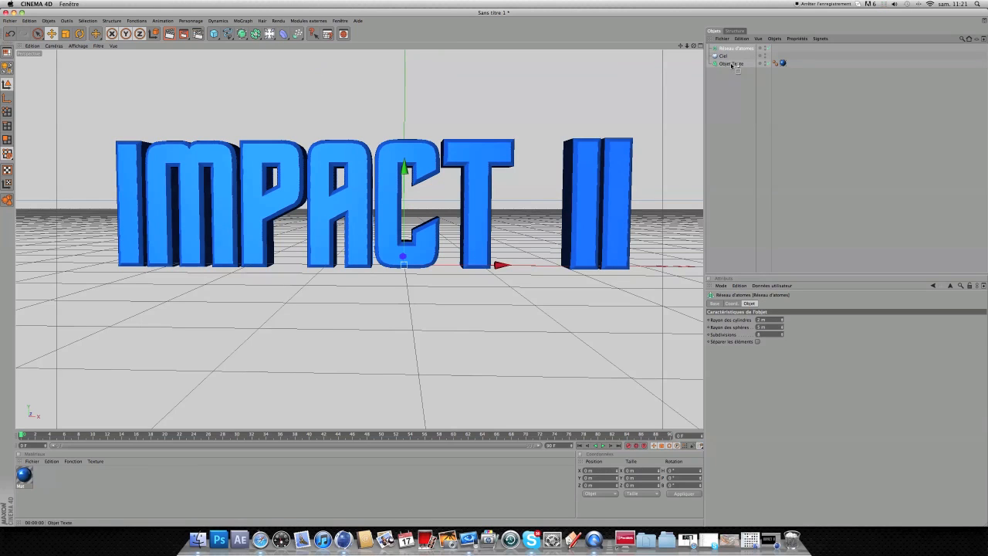
mouse_move(735, 64)
mouse_down()
mouse_move(746, 60)
mouse_move(742, 49)
mouse_up()
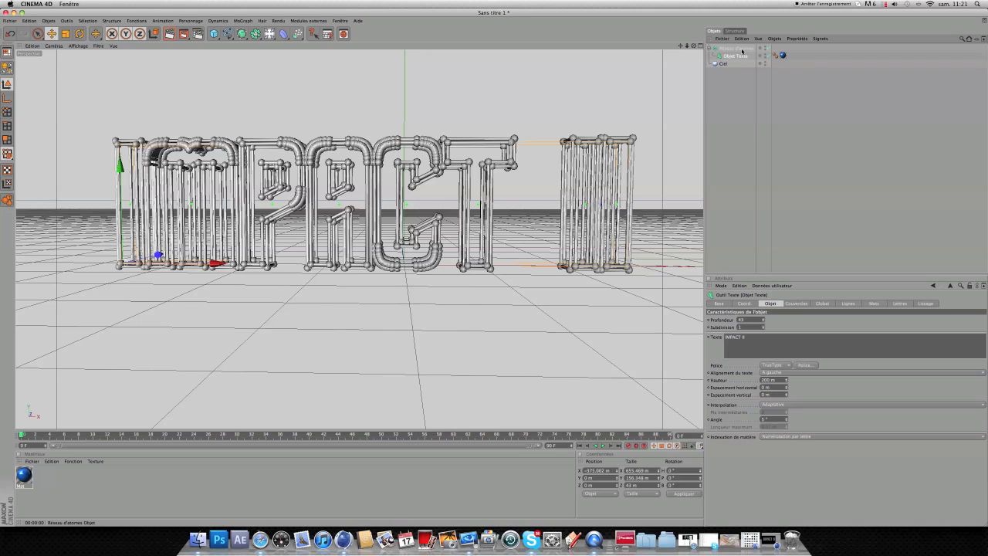
Step: Reduce the atom array's cylinder radius to 0.17 m and its sphere radius to 1.5 m
click(742, 50)
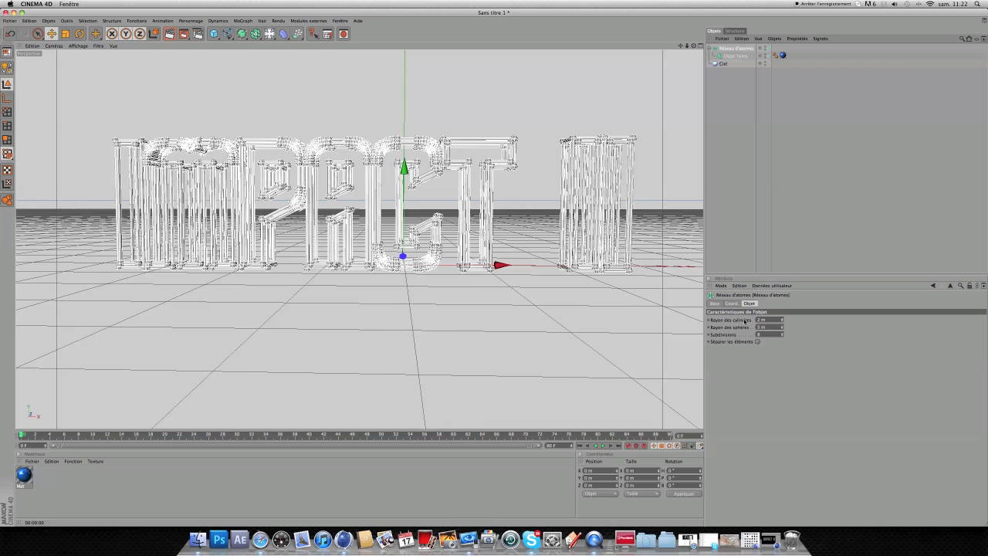
drag(782, 320, 781, 355)
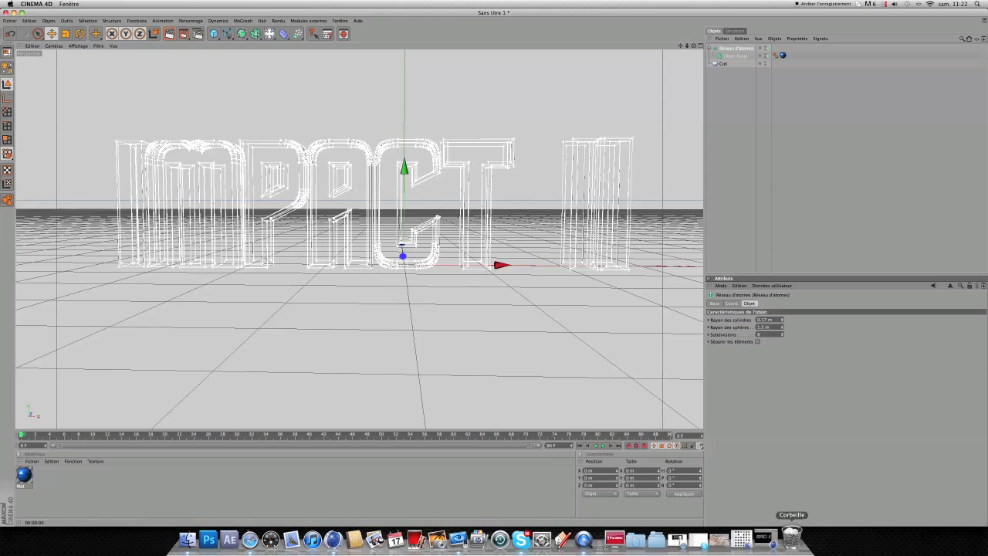
Step: Restore the Picture Viewer to examine the rendered blue text, and close the viewer
click(774, 531)
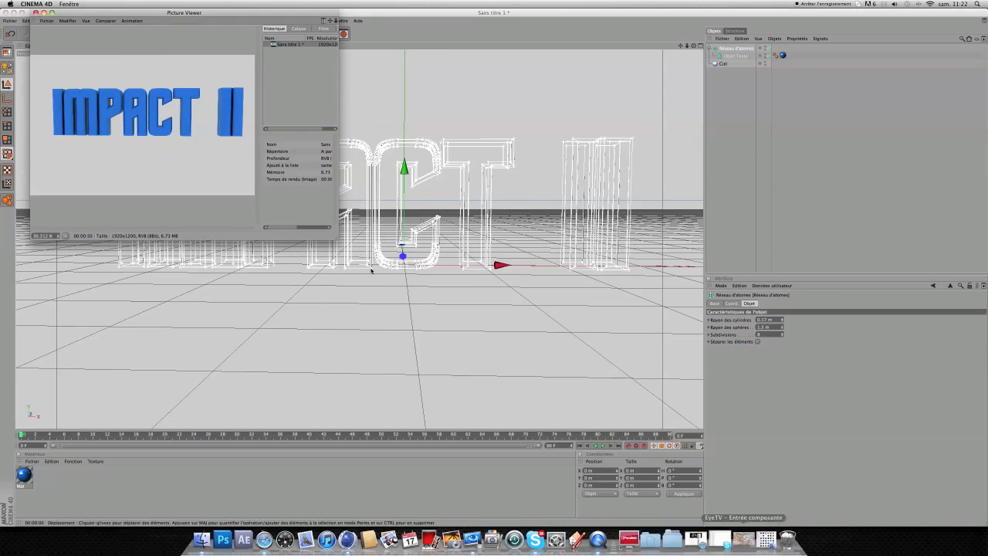
scroll(201, 131, up, 3)
scroll(198, 134, down, 2)
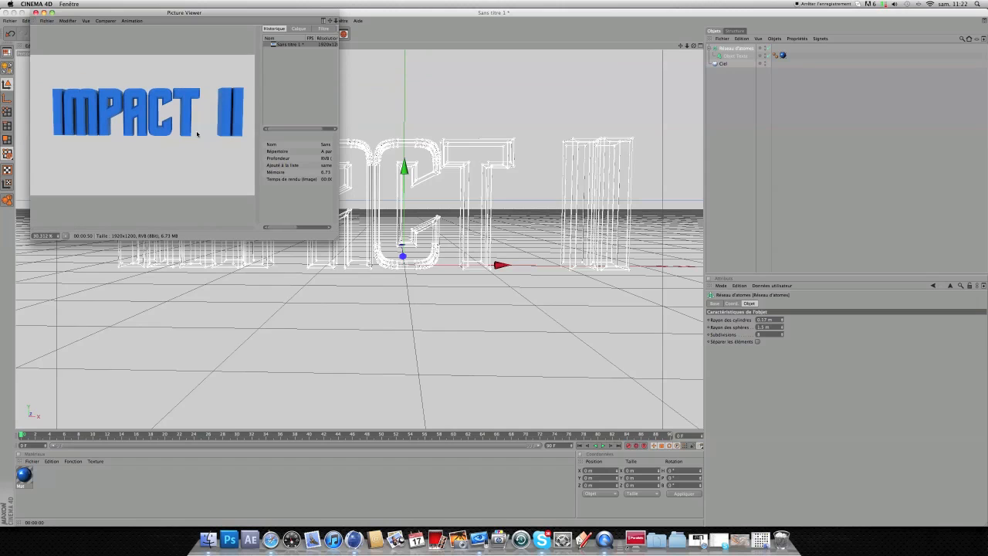
drag(62, 16, 236, 103)
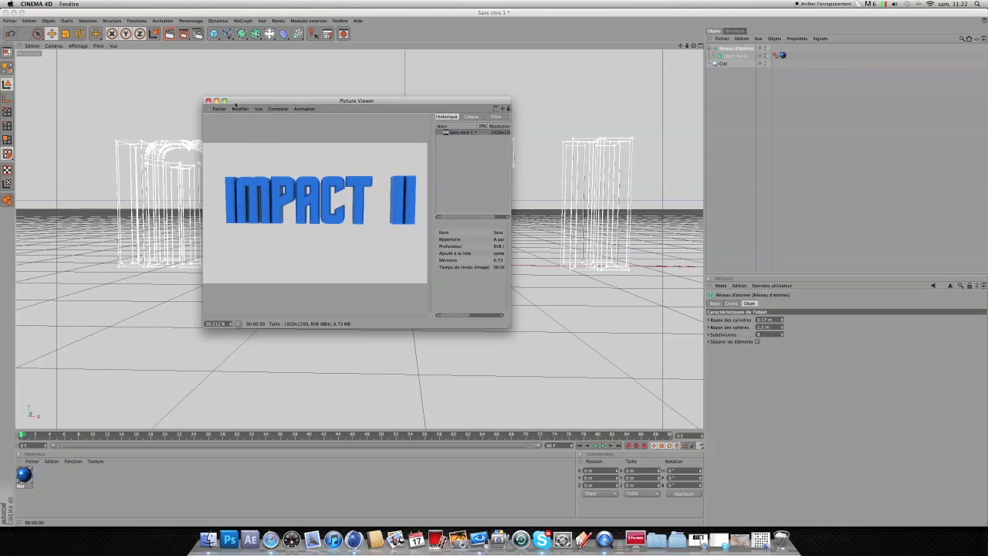
click(208, 101)
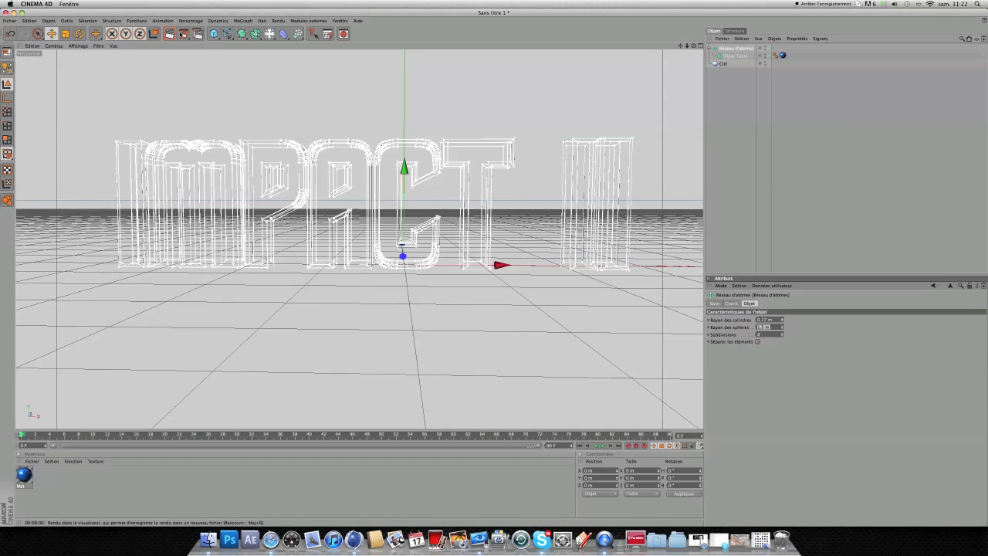
Step: Render the atom array wireframe of the text to the Picture Viewer
click(183, 34)
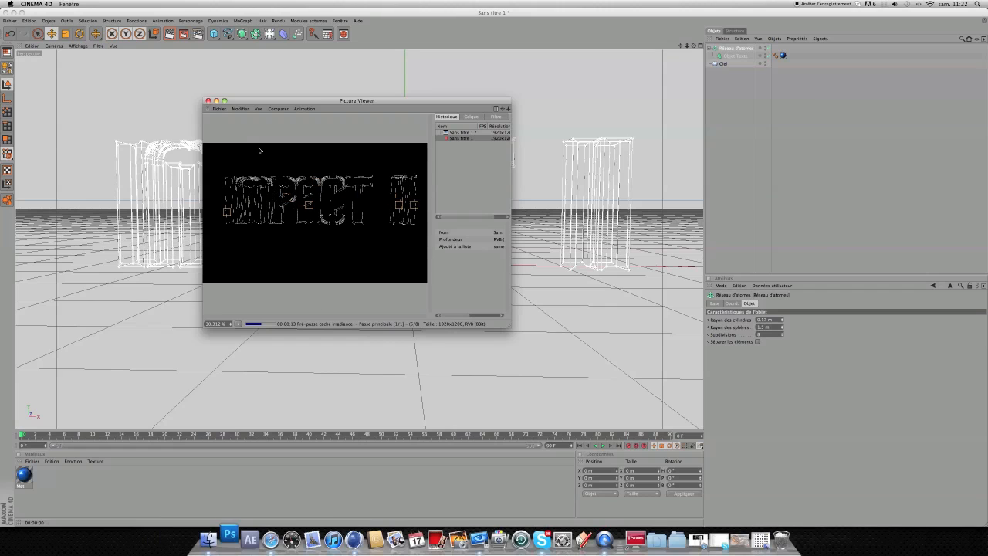
drag(263, 102, 203, 48)
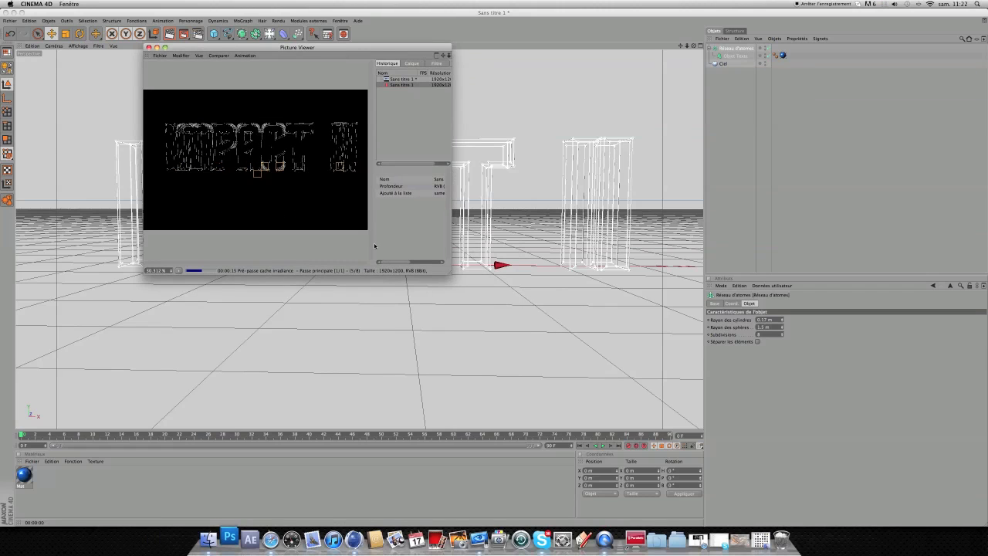
click(160, 57)
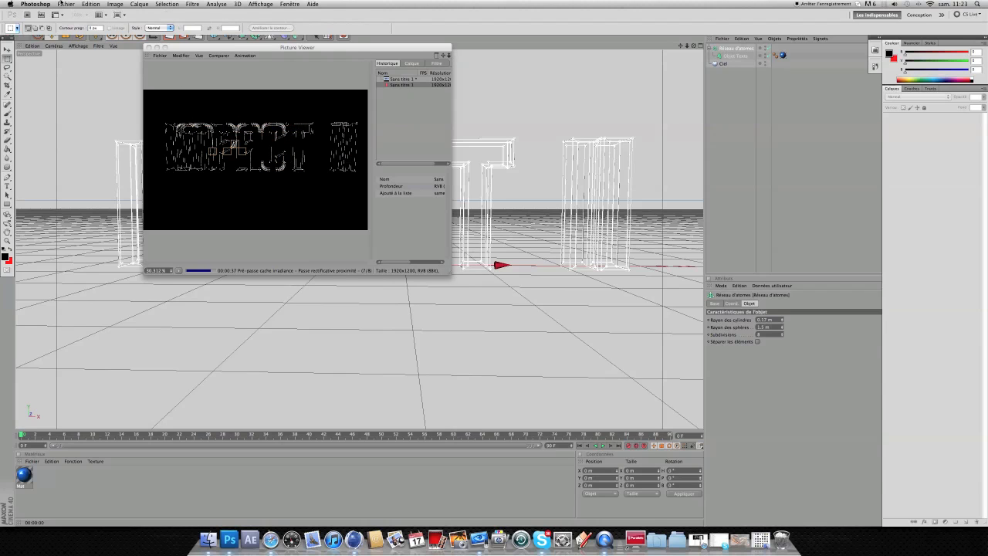
Step: Create a new blank document in Photoshop
click(66, 4)
click(72, 15)
click(67, 4)
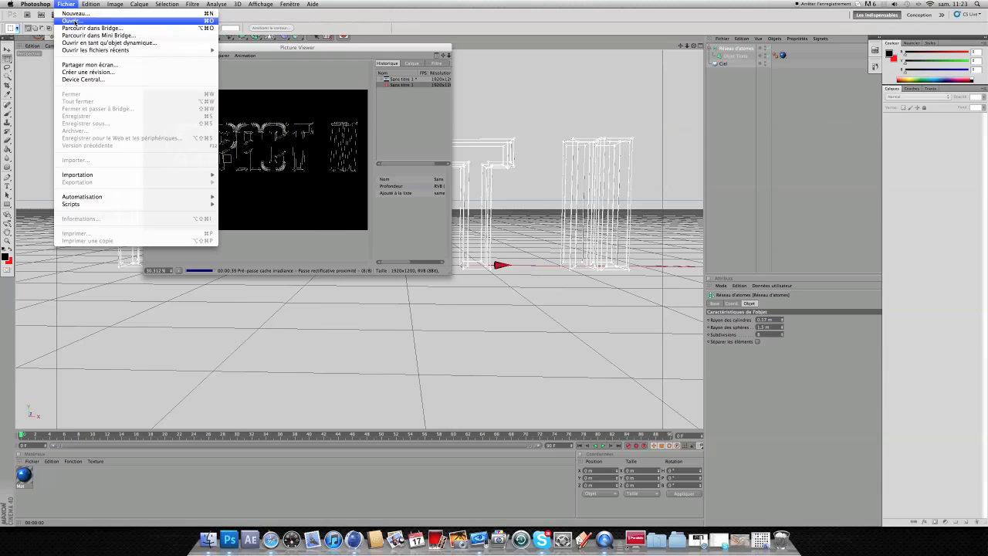
click(72, 15)
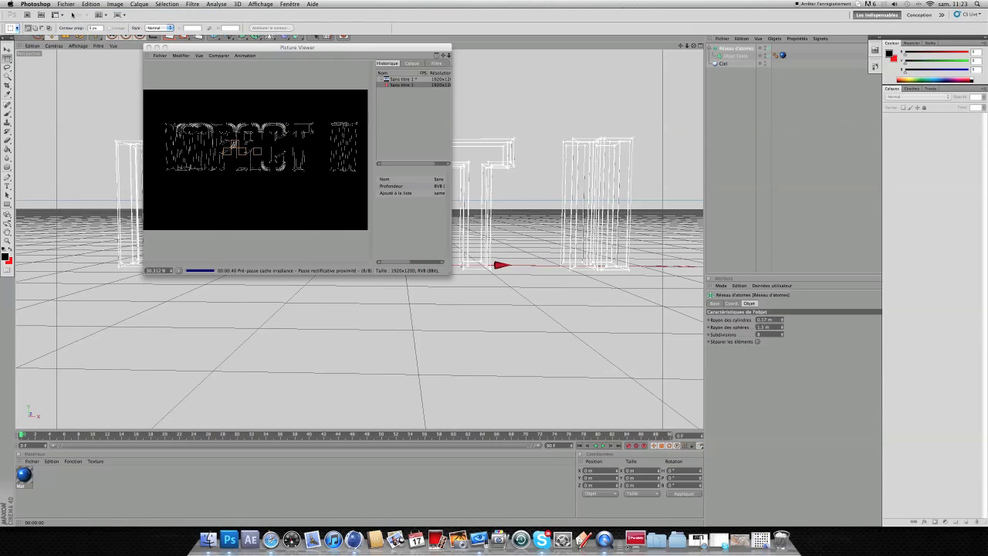
drag(356, 141, 583, 159)
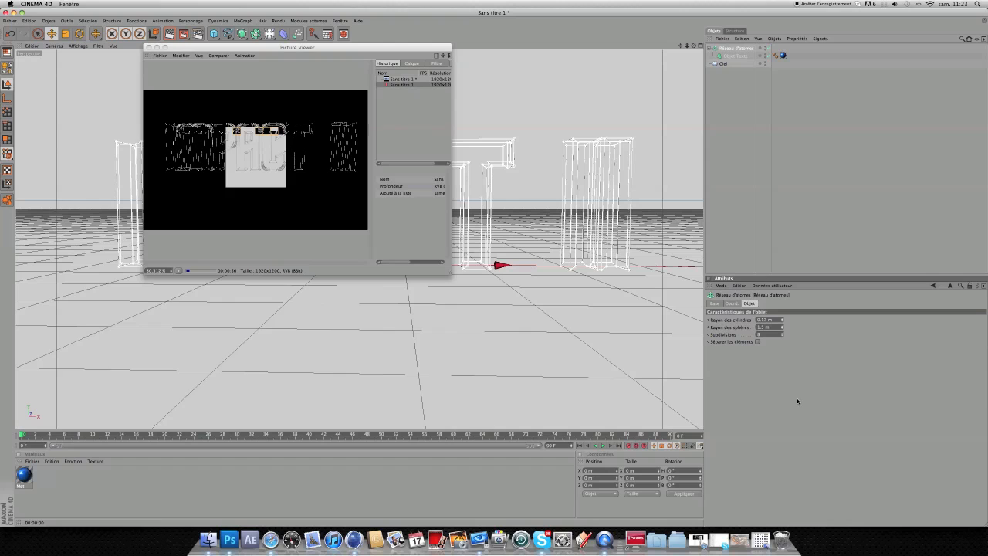
Step: Stop the wireframe render in Cinema 4D, close its viewer, and quit the program without saving the project
click(149, 47)
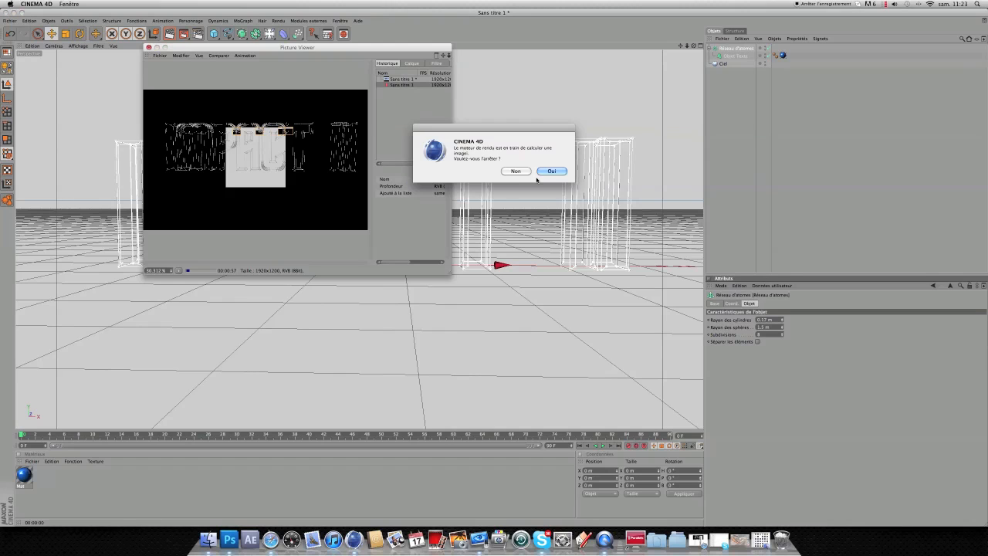
click(550, 171)
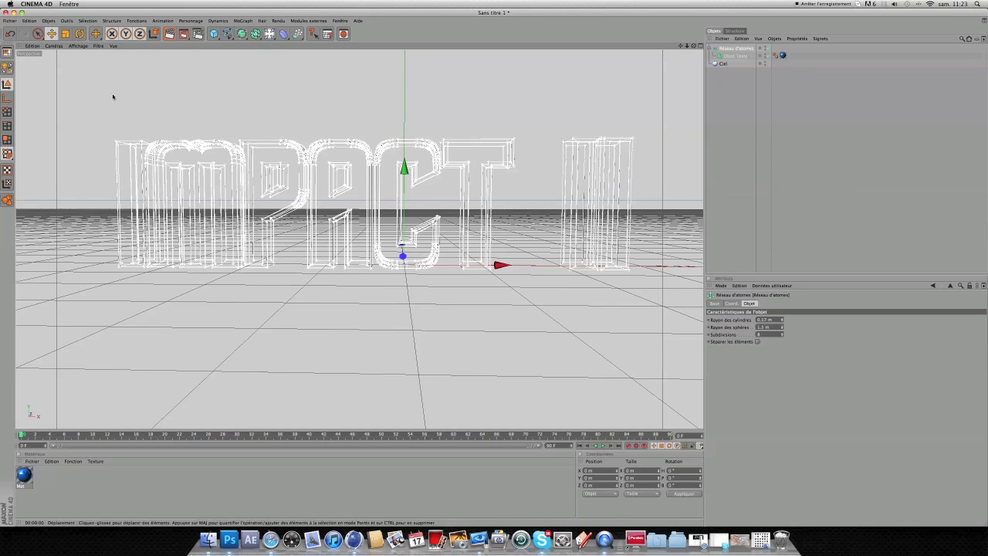
click(78, 46)
click(36, 4)
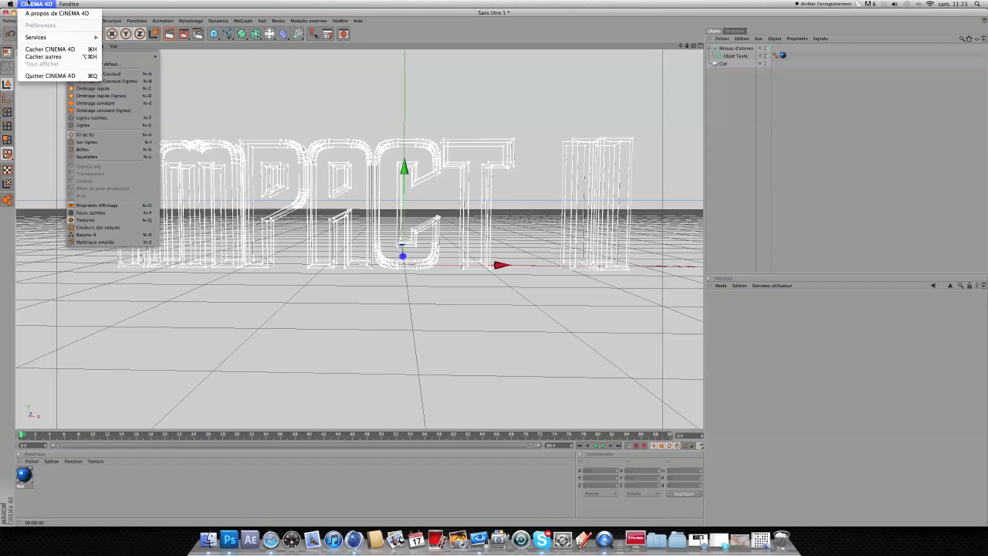
click(40, 77)
click(546, 172)
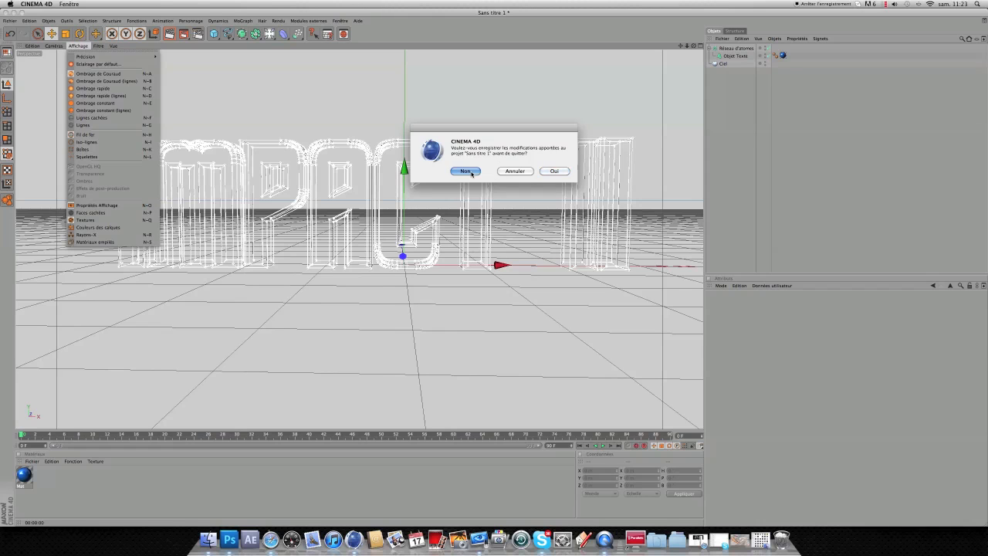
click(471, 174)
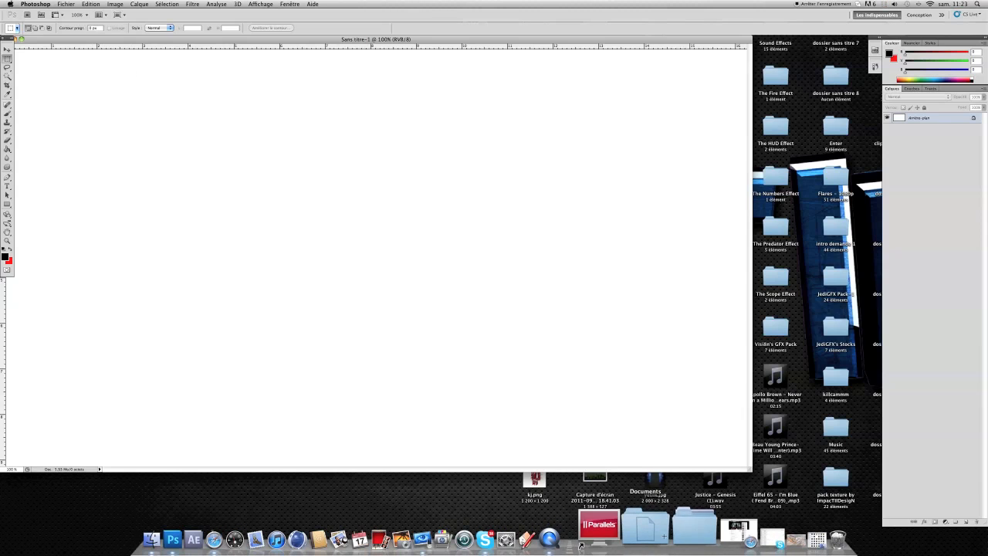
Step: Shrink the document window to expose the desktop and place "ipct 1.png" in the document as a new layer
drag(754, 472, 268, 463)
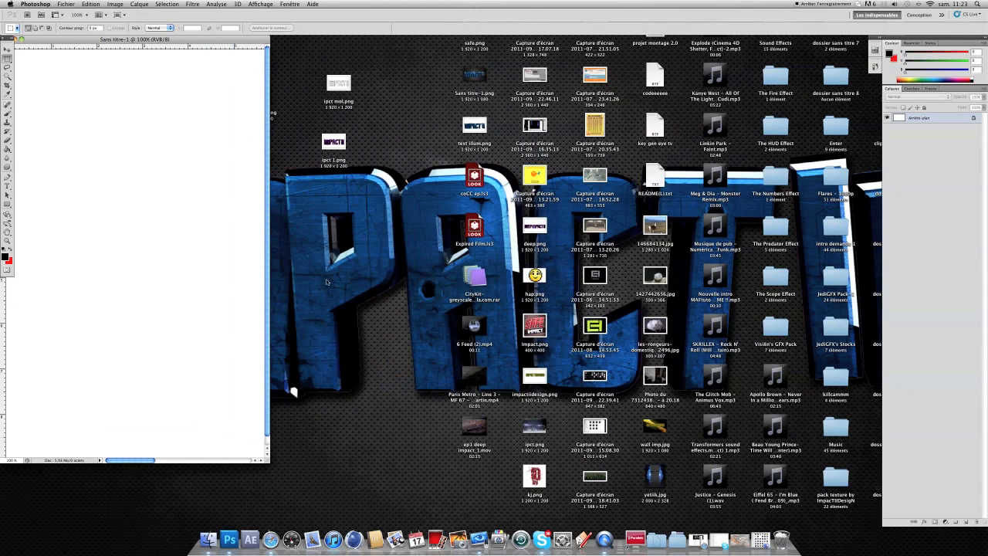
drag(333, 141, 122, 246)
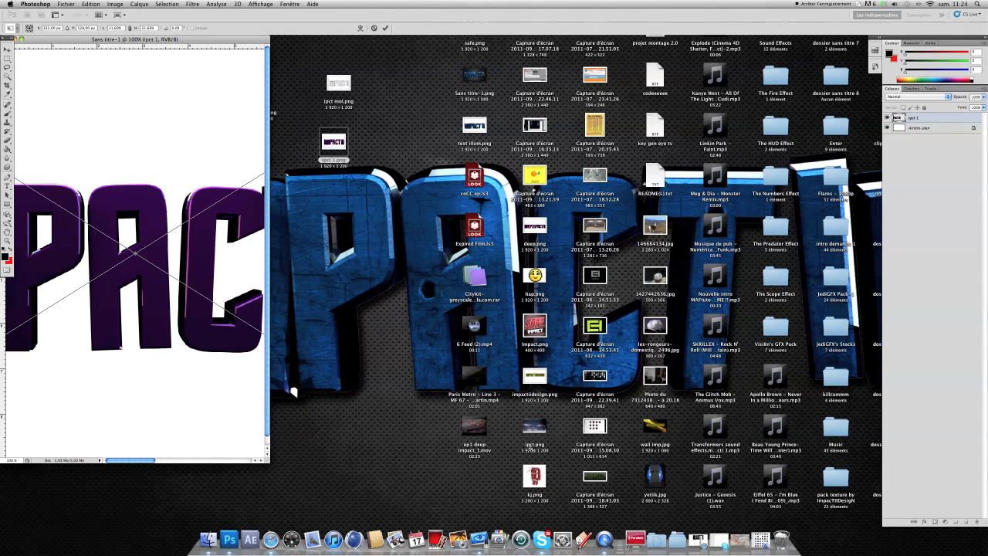
click(663, 393)
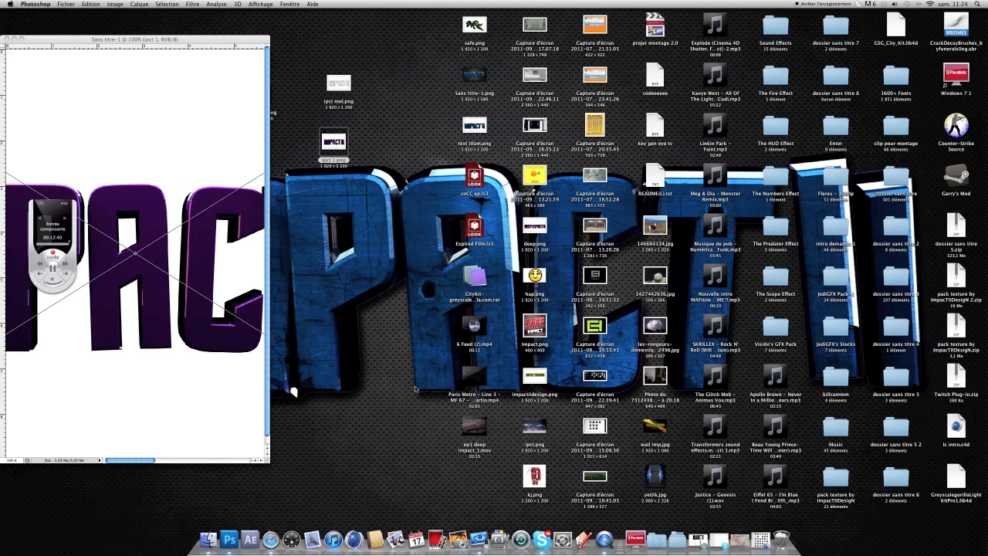
click(193, 124)
drag(266, 462, 279, 429)
key(Return)
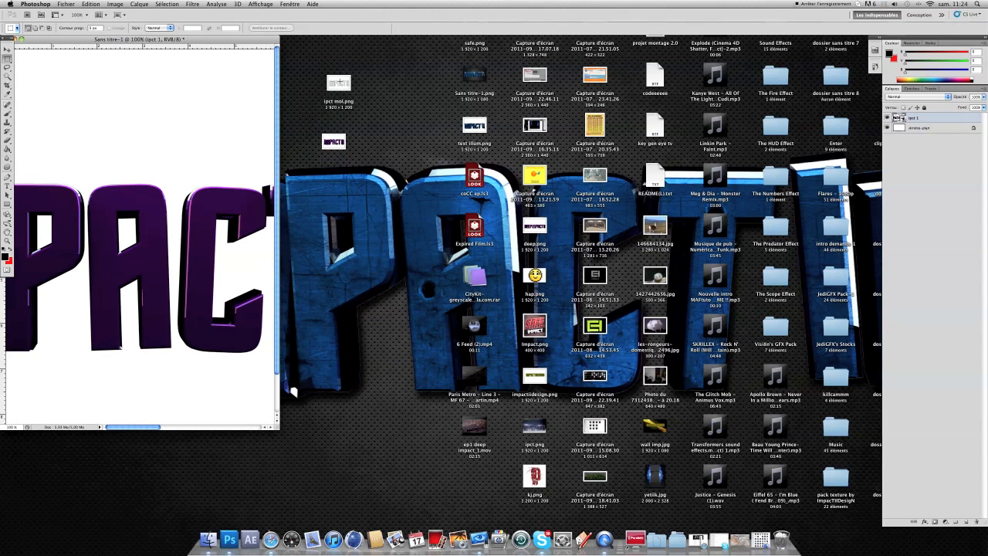
Step: Place "ipct mol.png" in the document as a new layer and align its wireframe exactly over the purple text
drag(339, 82, 198, 205)
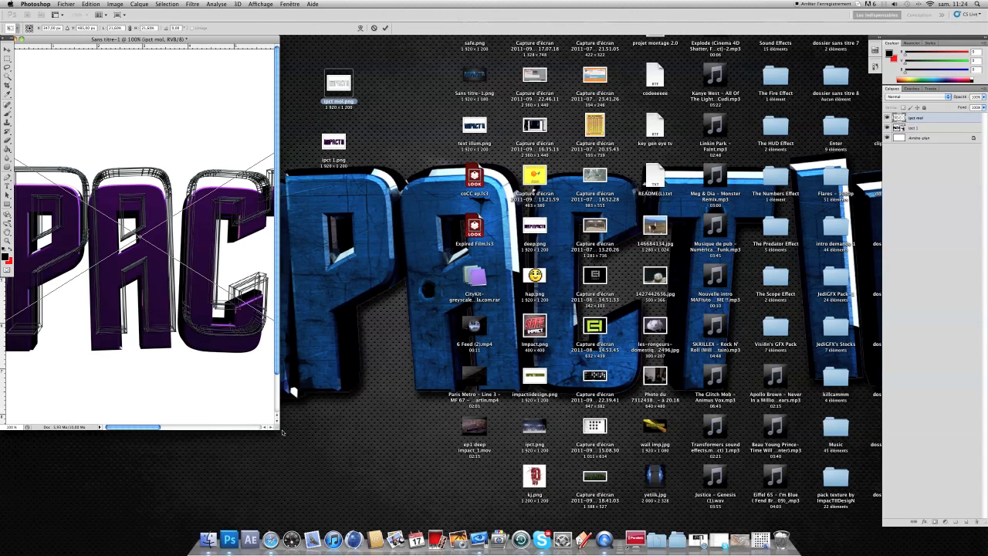
drag(283, 433, 753, 442)
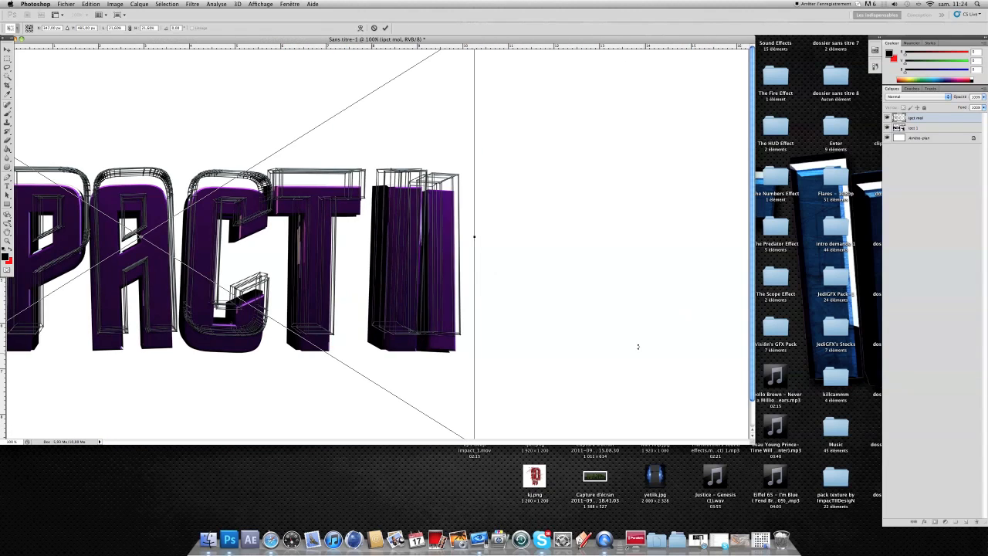
click(90, 4)
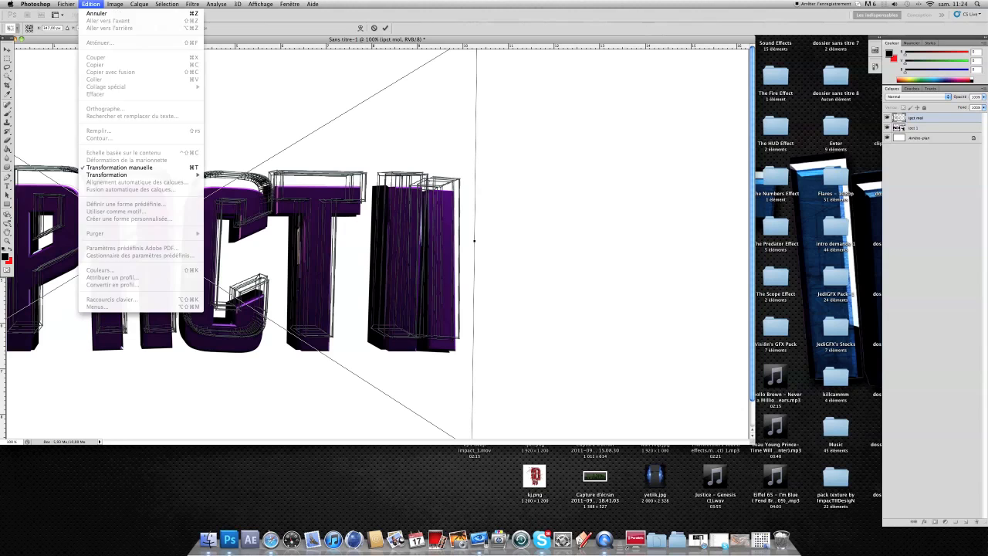
click(95, 14)
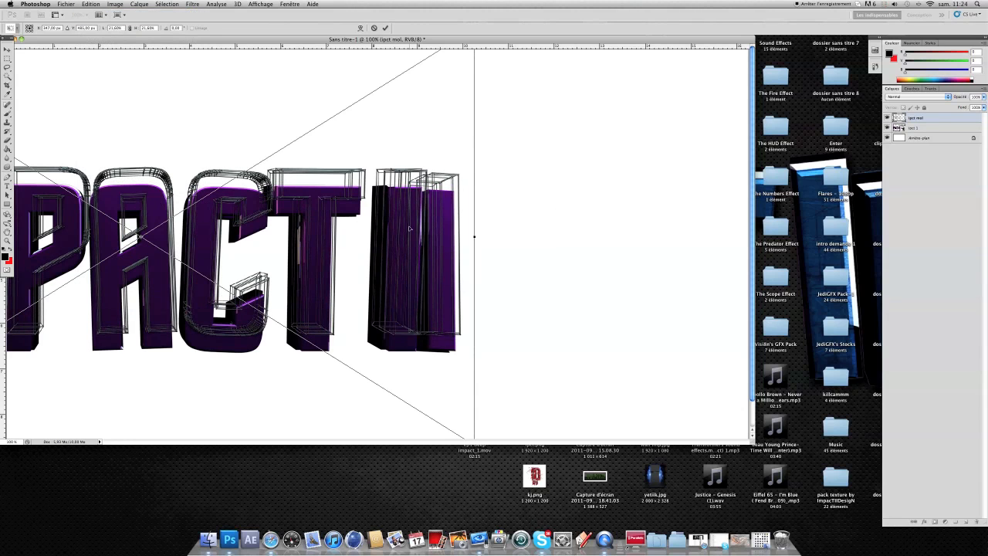
drag(411, 227, 406, 228)
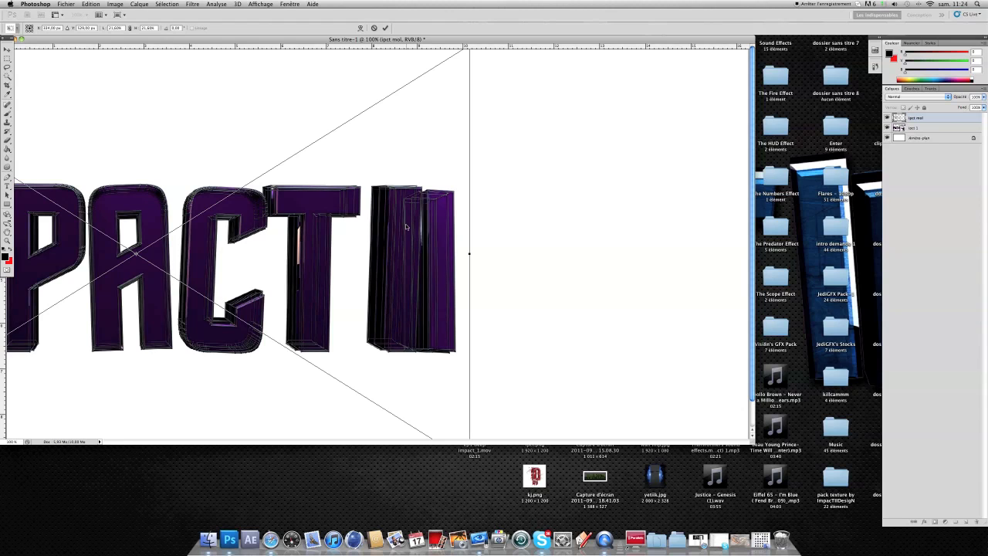
key(Return)
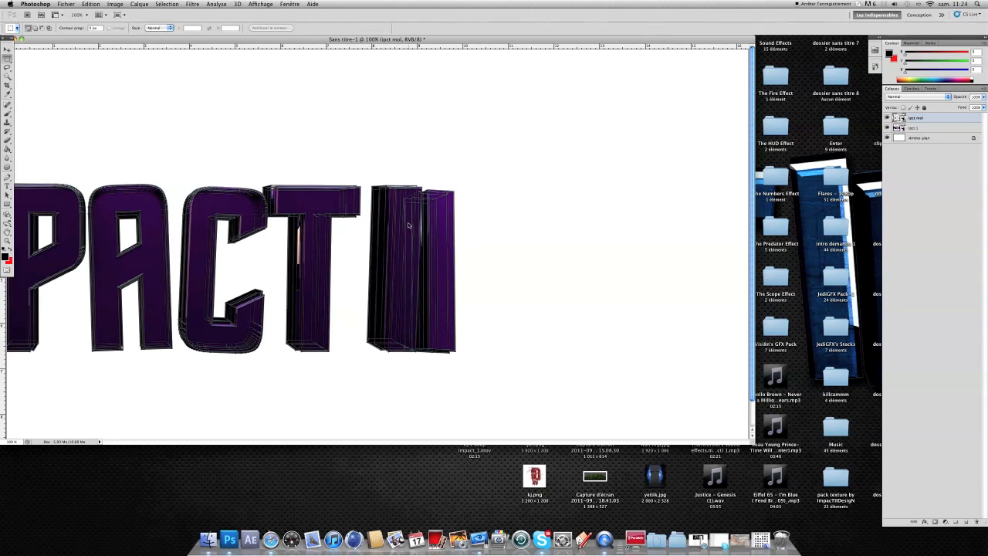
Step: Move the "ipct mol" layer beneath "ipct 1" and shift both layers together so the whole text is centred on the canvas
drag(752, 442, 894, 525)
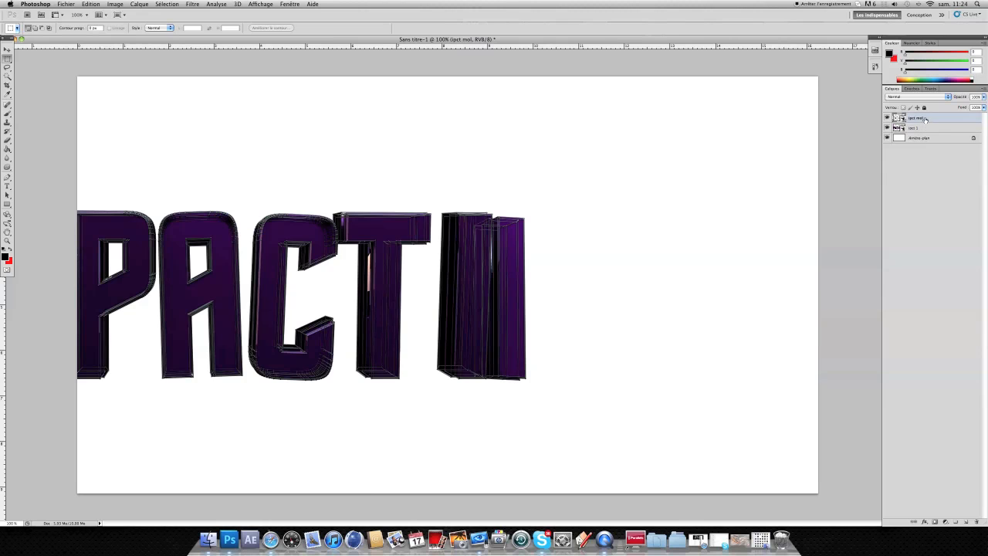
drag(926, 119, 928, 132)
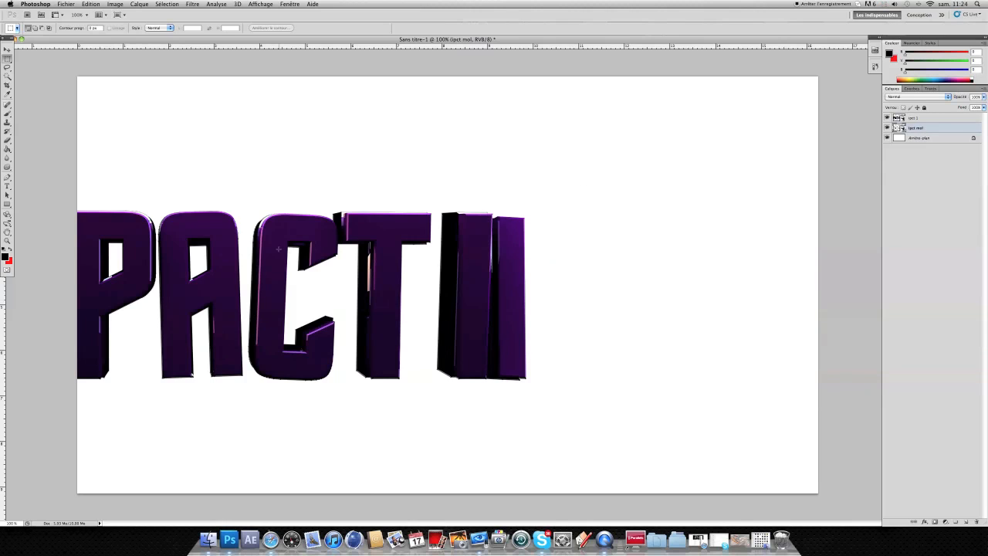
click(956, 120)
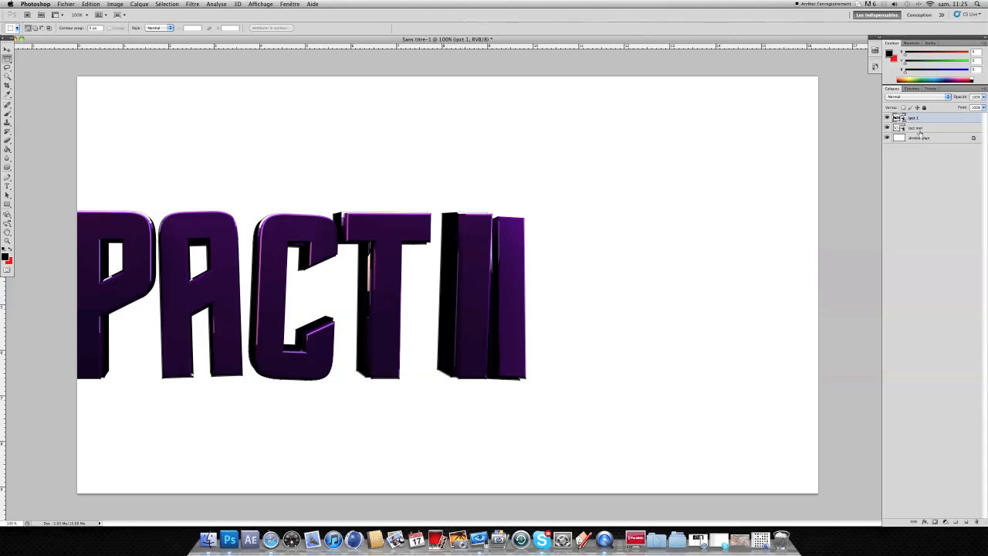
shift+click(920, 129)
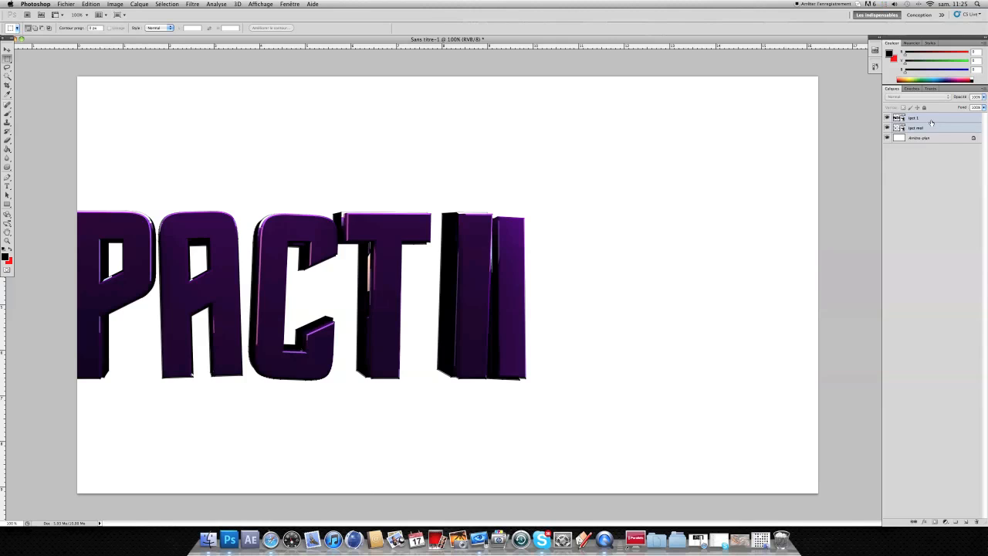
key(v)
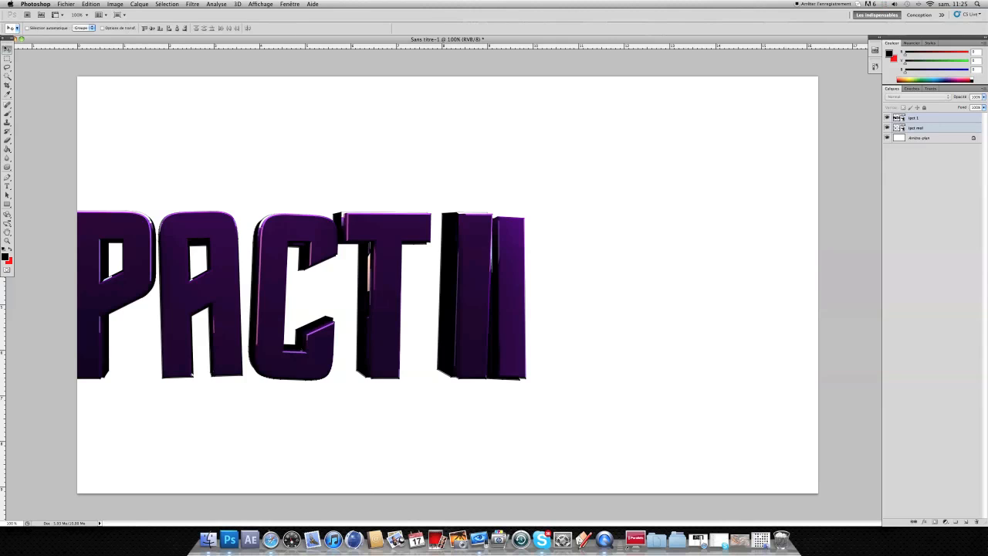
drag(314, 221, 519, 220)
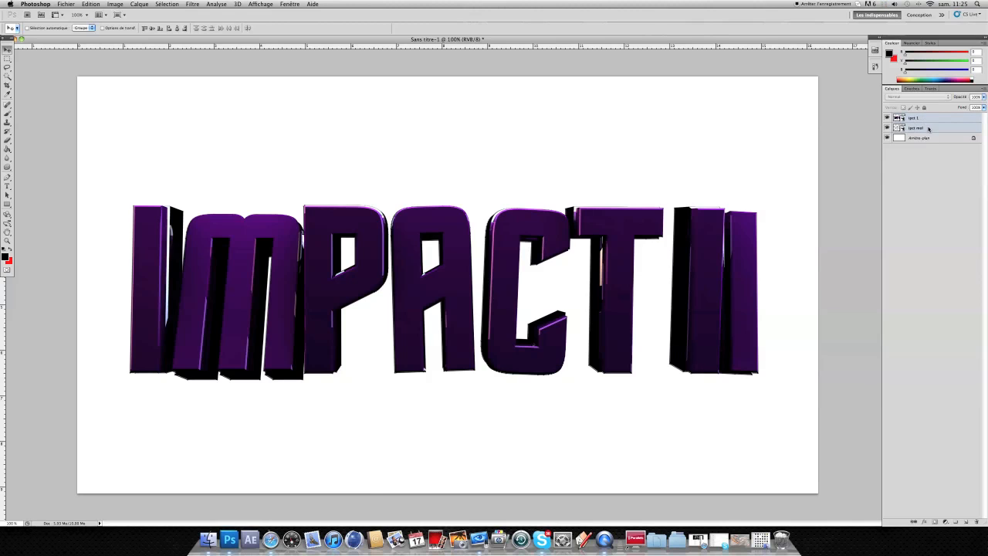
Step: Rasterize the "ipct 1" and "ipct mol" layers
right_click(913, 130)
right_click(913, 133)
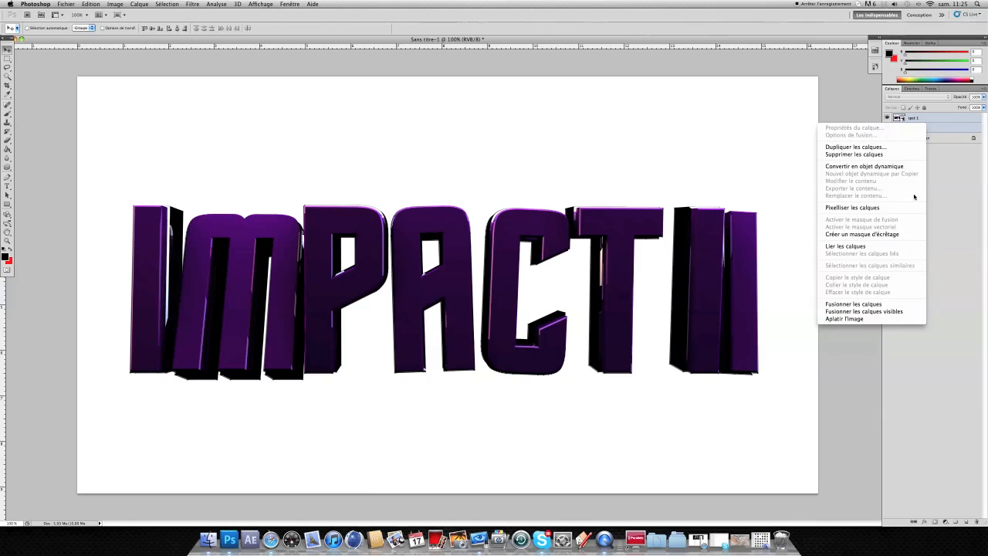
click(885, 208)
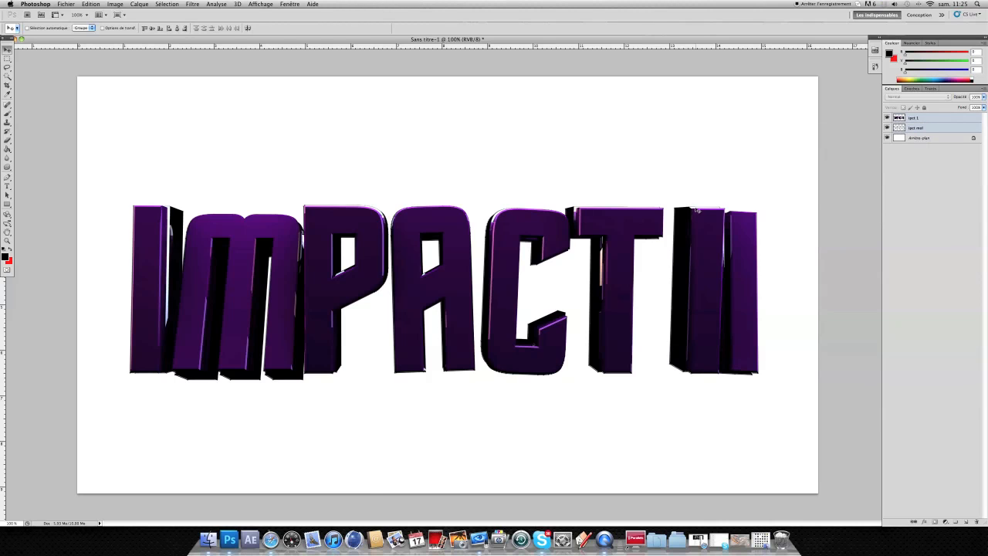
click(7, 114)
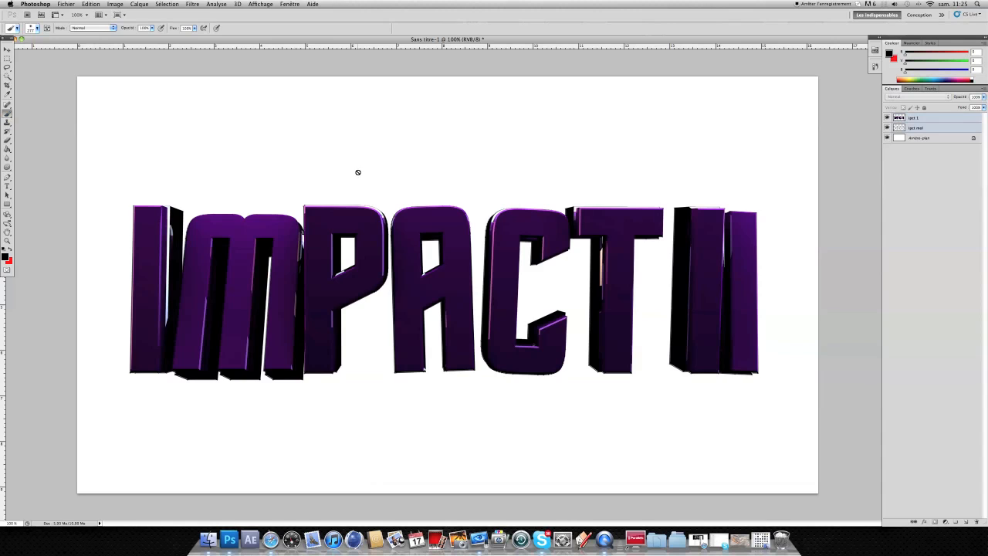
right_click(347, 180)
click(345, 179)
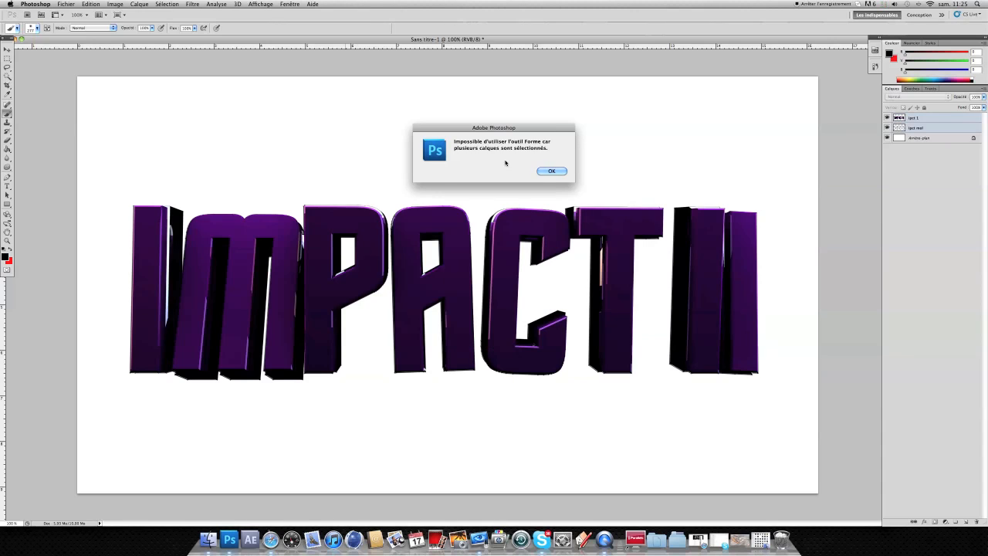
click(551, 171)
Step: Make "ipct 1" the only selected layer and choose the 271 px splatter tip for the Brush tool
click(914, 118)
right_click(398, 157)
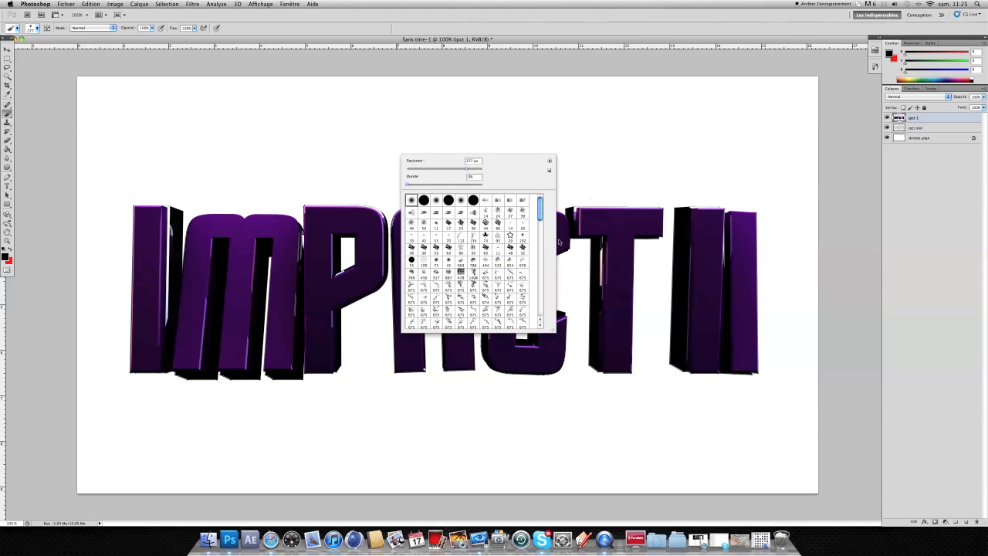
drag(543, 215, 538, 333)
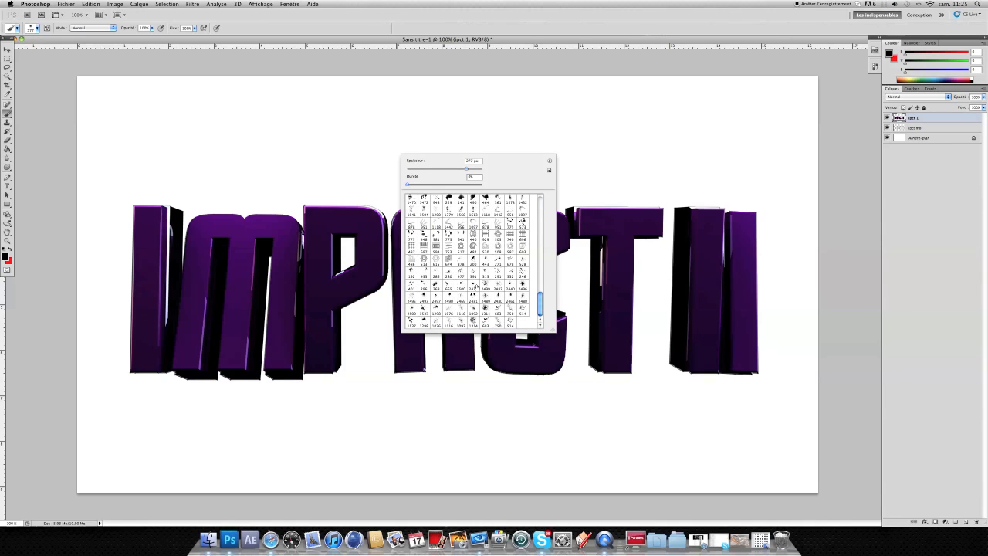
click(497, 260)
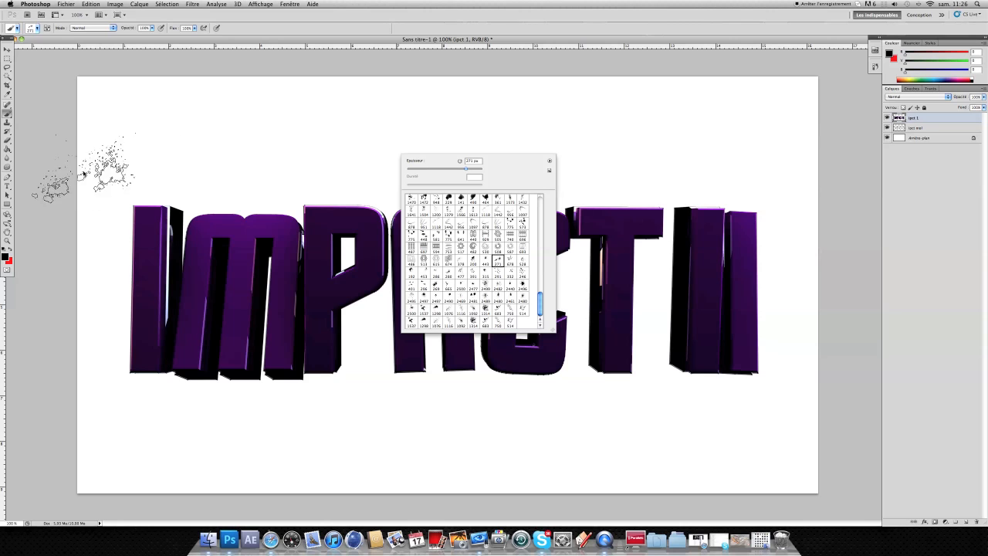
Step: Erase the upper-left corner of the first letter I on "ipct 1" with the Eraser's 269 px splatter tip
click(8, 142)
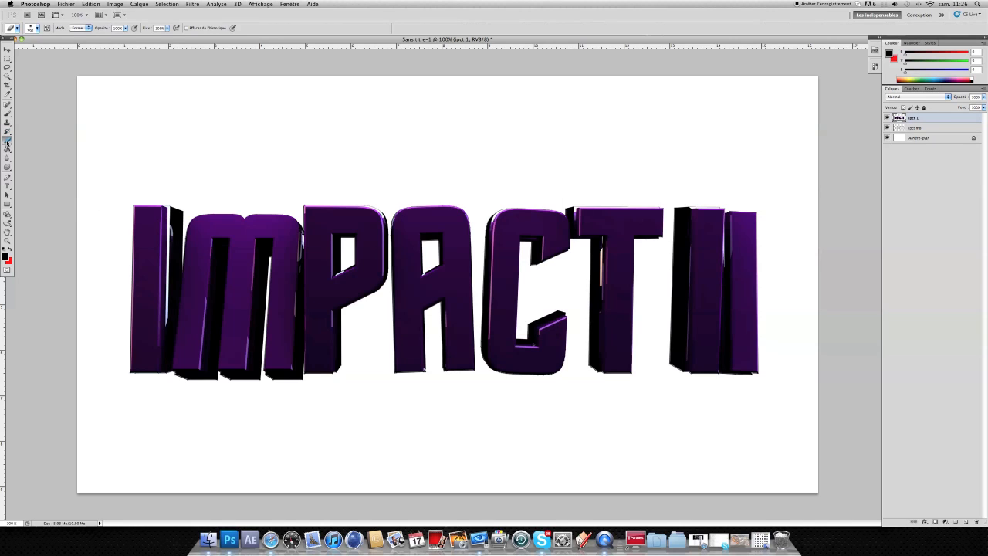
right_click(187, 180)
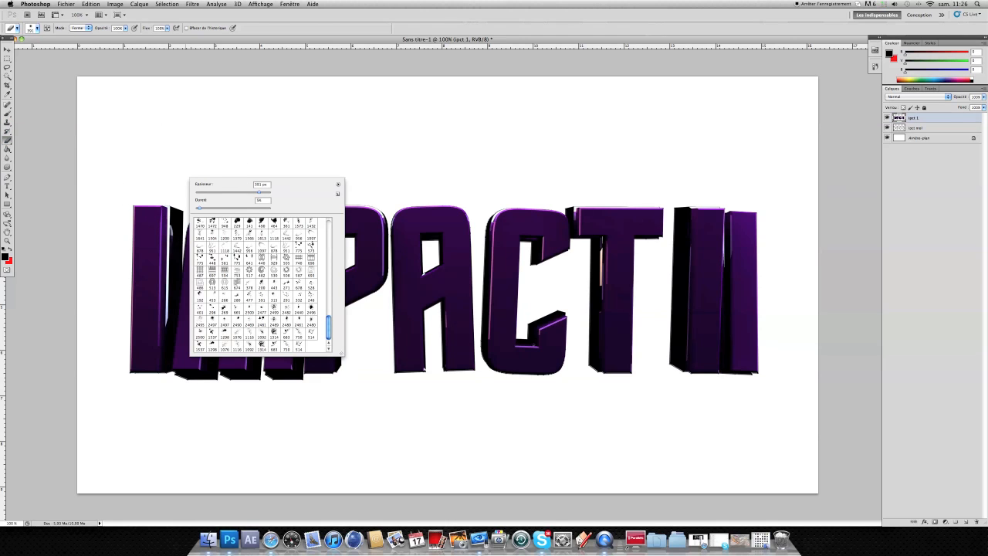
click(224, 307)
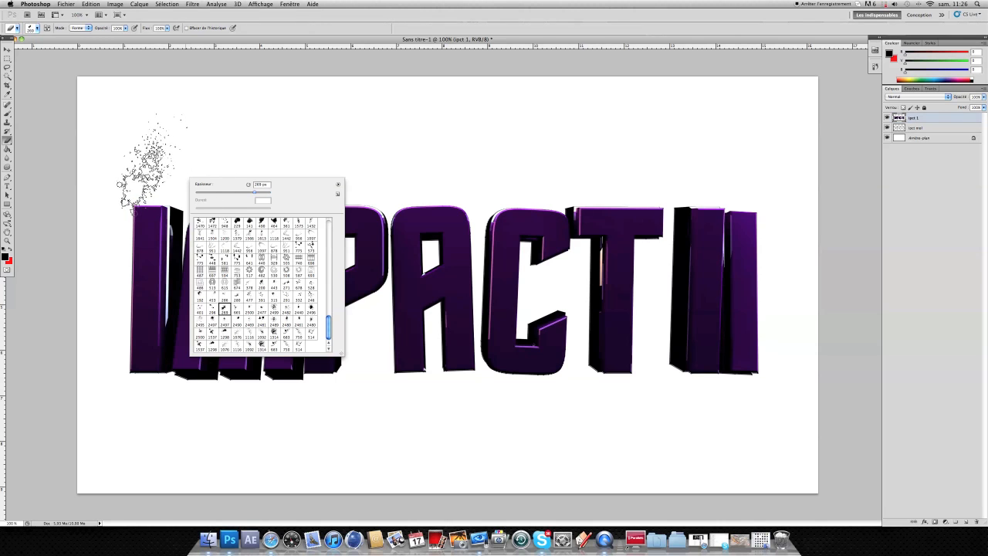
key(Return)
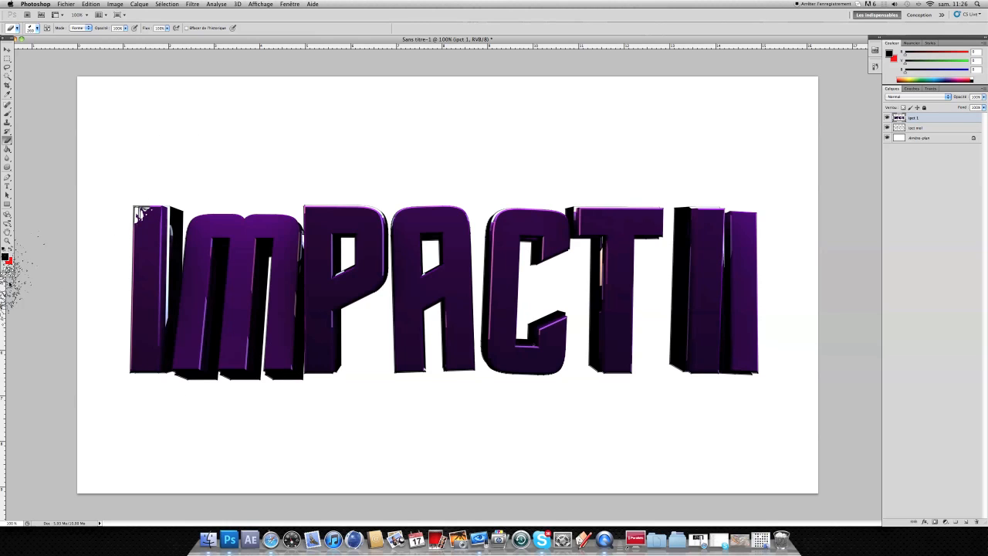
Step: Add a new layer directly above the background and fill it with red using the Paint Bucket
click(942, 139)
click(968, 522)
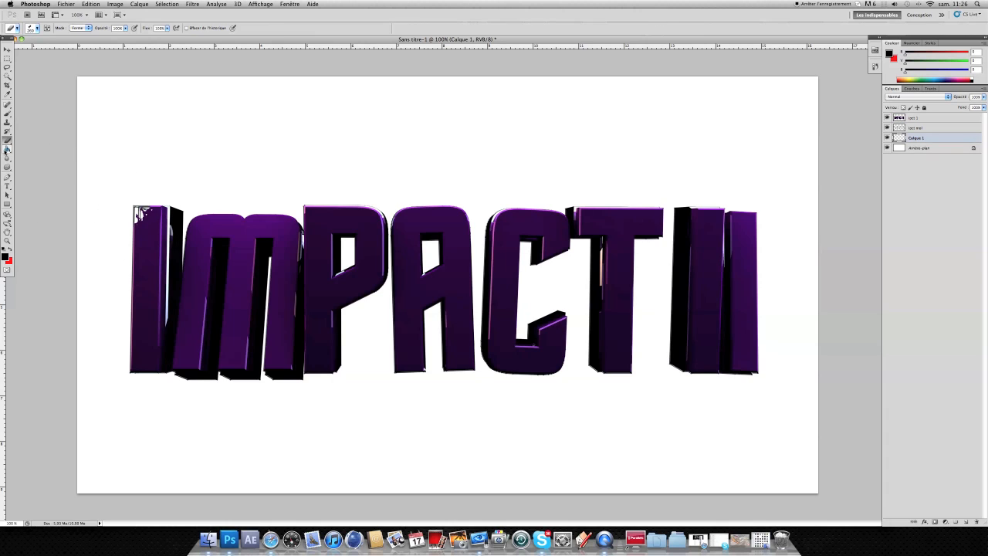
key(g)
key(x)
click(187, 172)
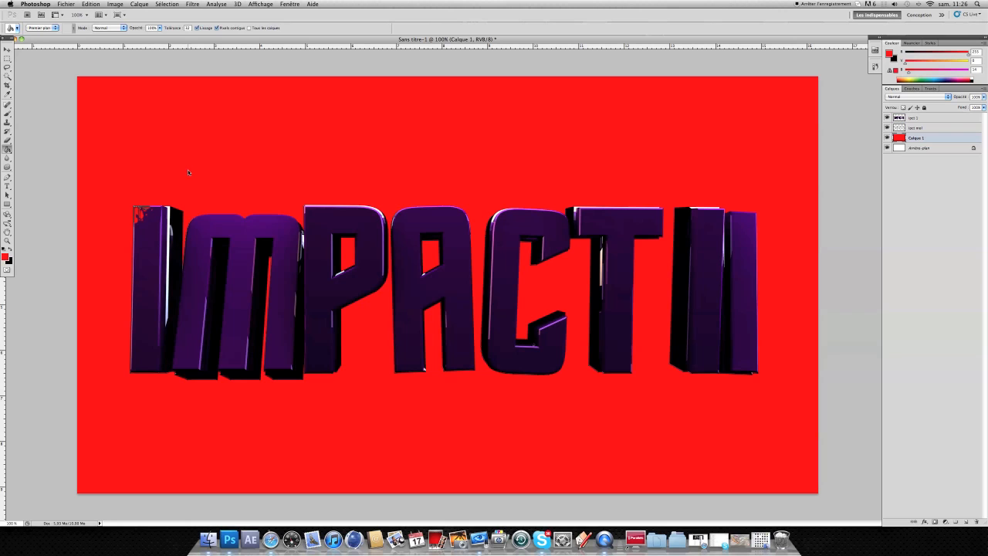
Step: Change the foreground colour to dark grey (RGB 73, 73, 73) and refill the new backdrop layer with it
click(5, 256)
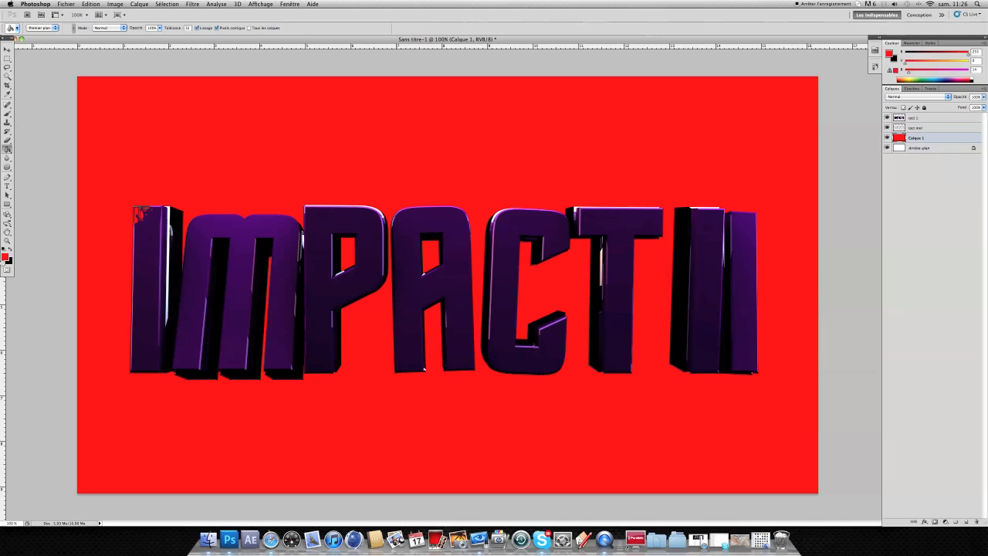
drag(821, 443, 695, 449)
click(911, 375)
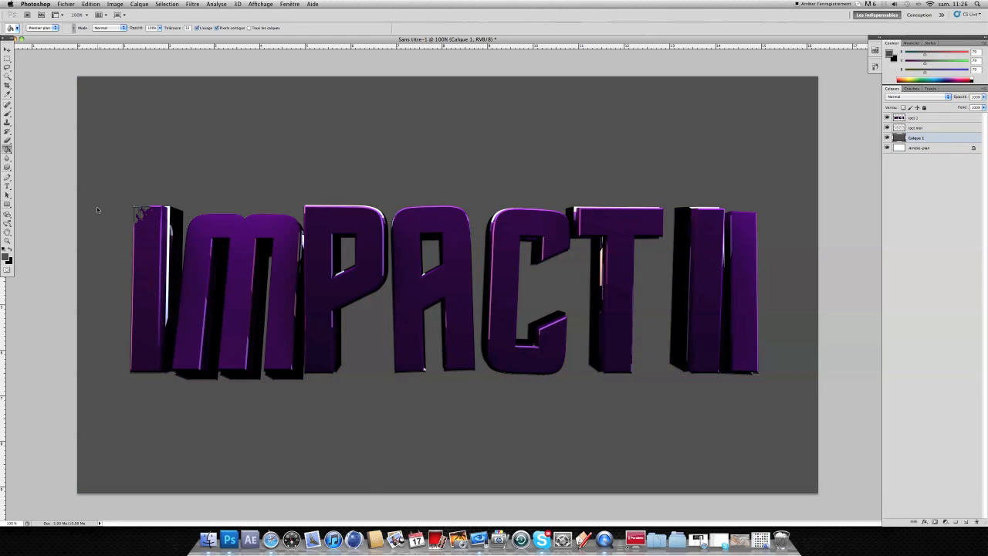
Step: On "ipct 1", erase patches from the last I, T, C, A and P with the Eraser's 315 px splatter tip
click(7, 140)
click(927, 117)
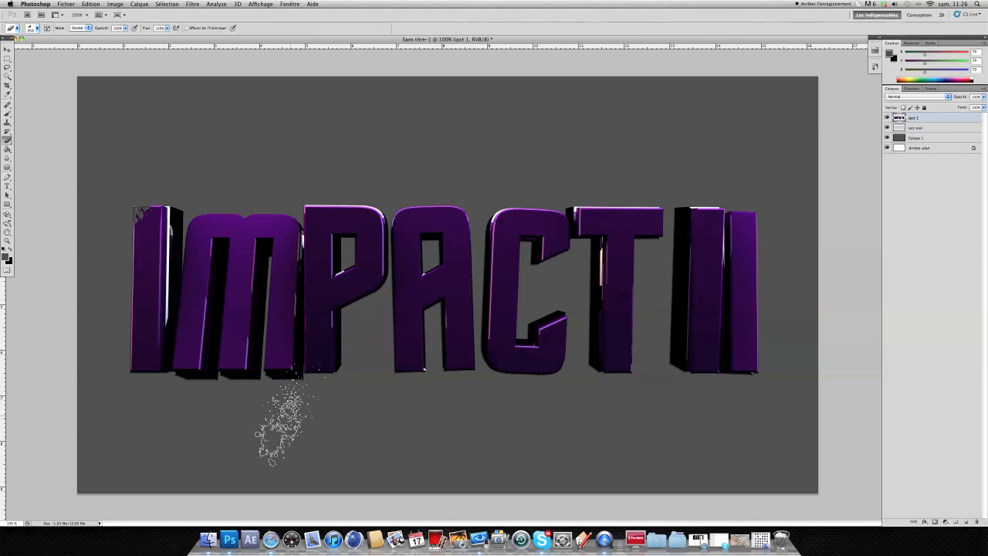
right_click(347, 354)
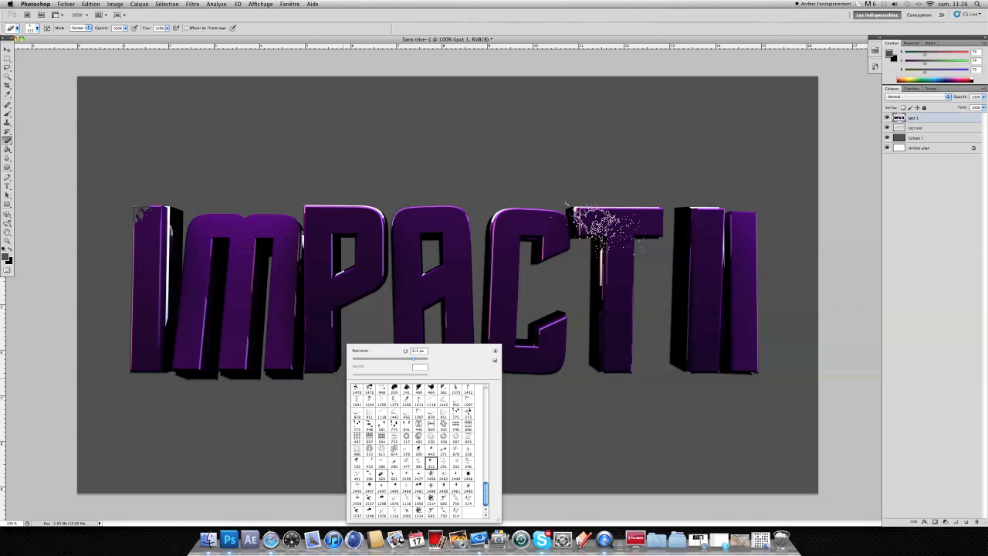
click(772, 213)
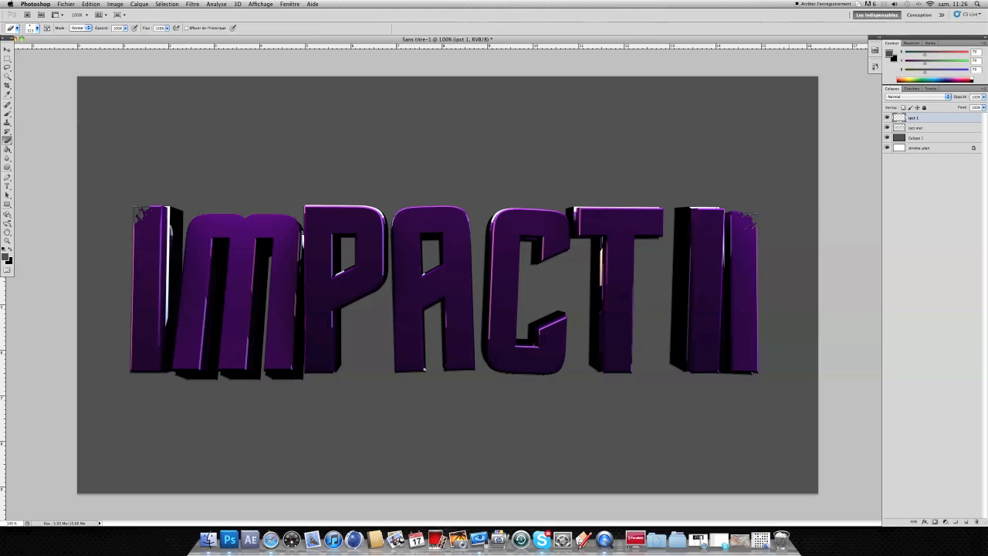
click(722, 384)
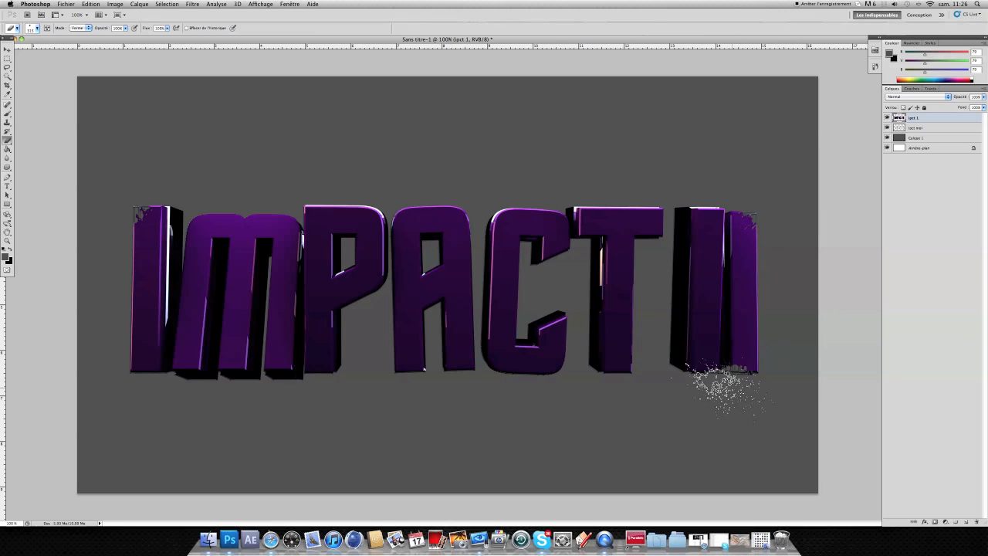
click(630, 362)
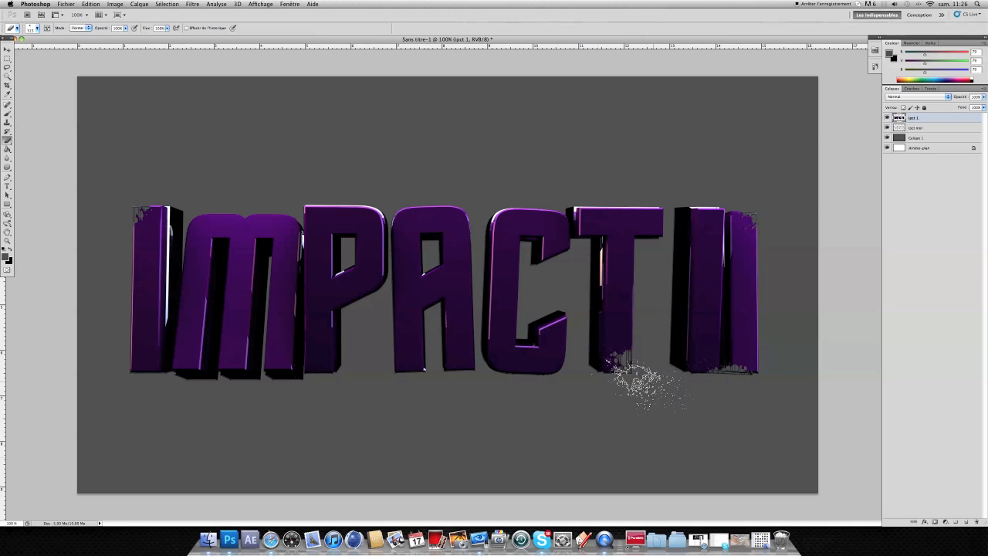
click(532, 285)
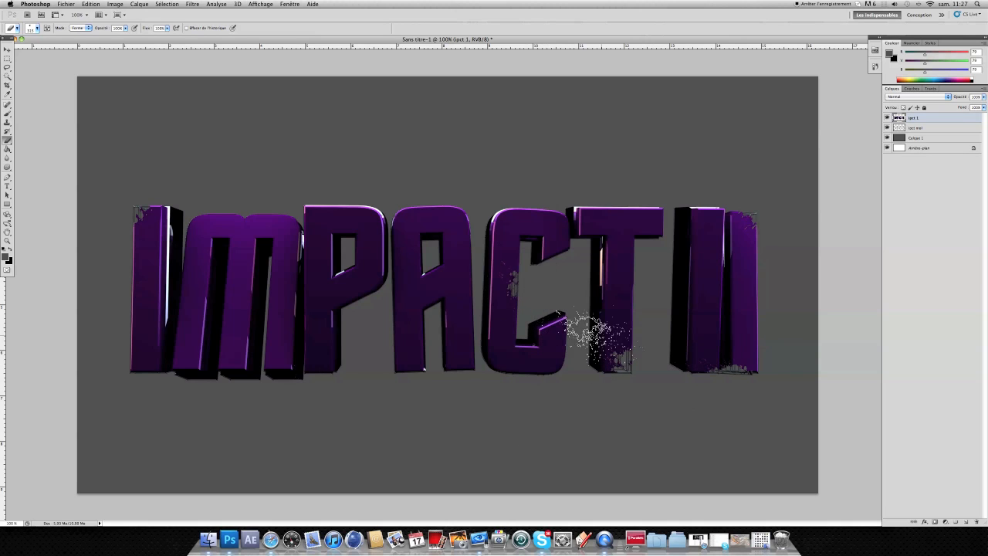
click(460, 199)
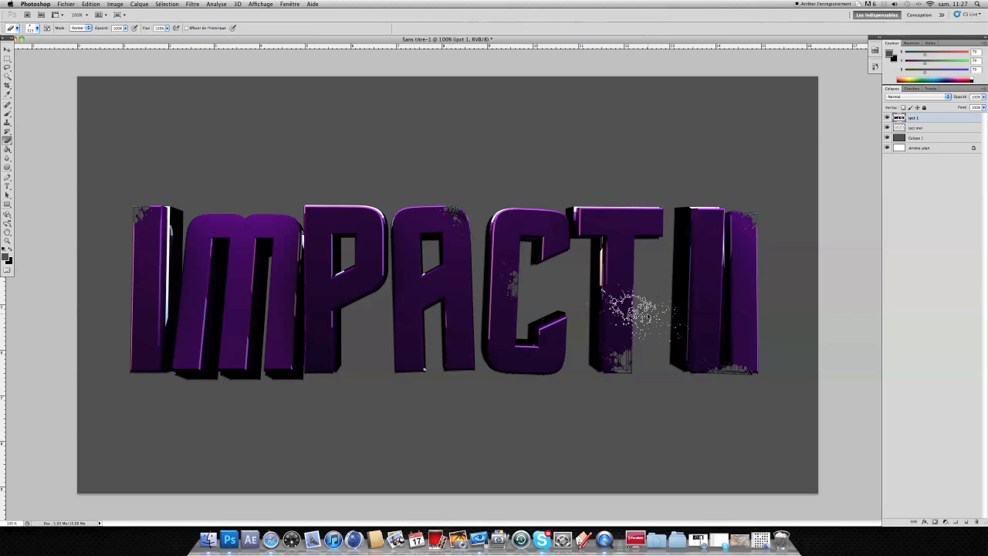
click(403, 369)
click(334, 357)
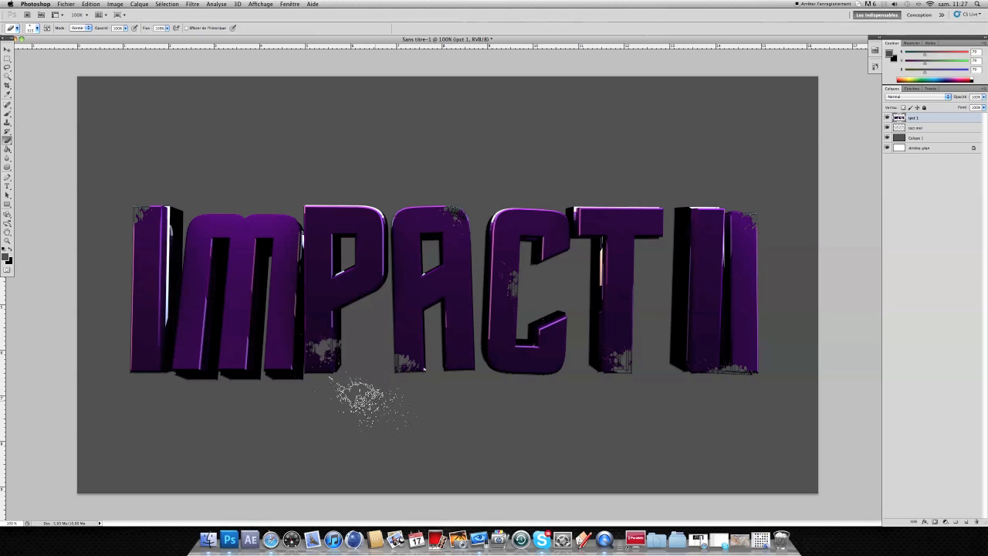
Step: On "ipct 1", erase patches from the M, the T and the first I of "II" with the Eraser's 246 splatter tip
right_click(305, 216)
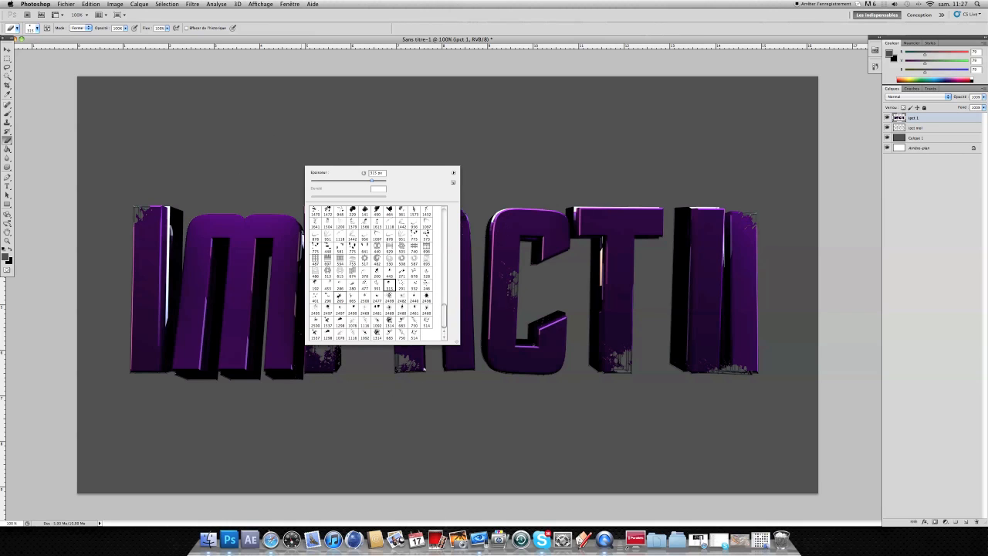
click(241, 309)
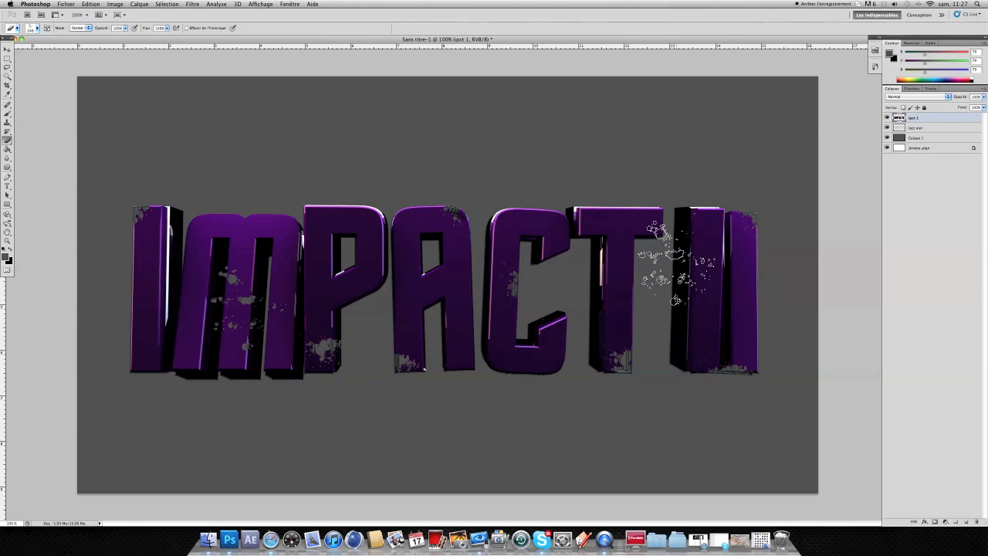
click(668, 270)
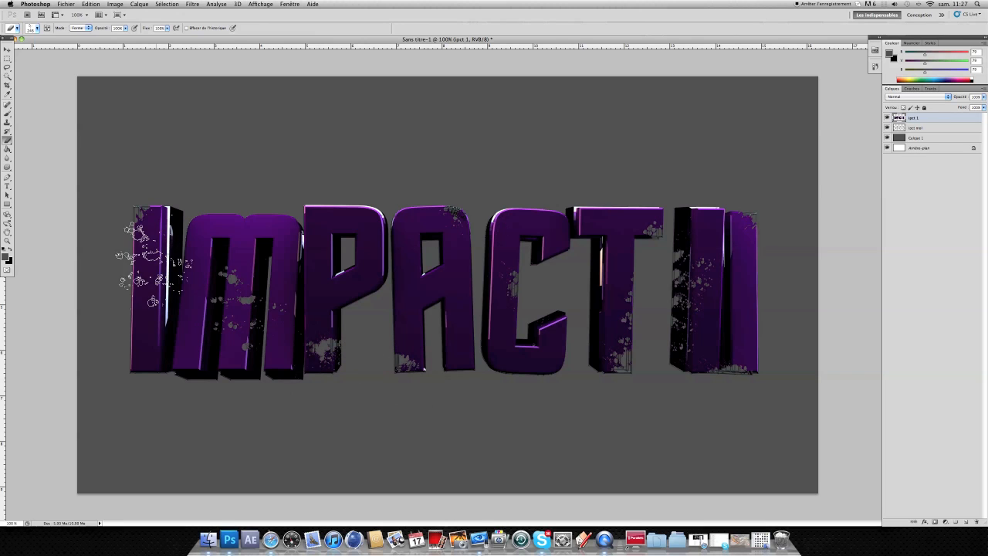
click(677, 264)
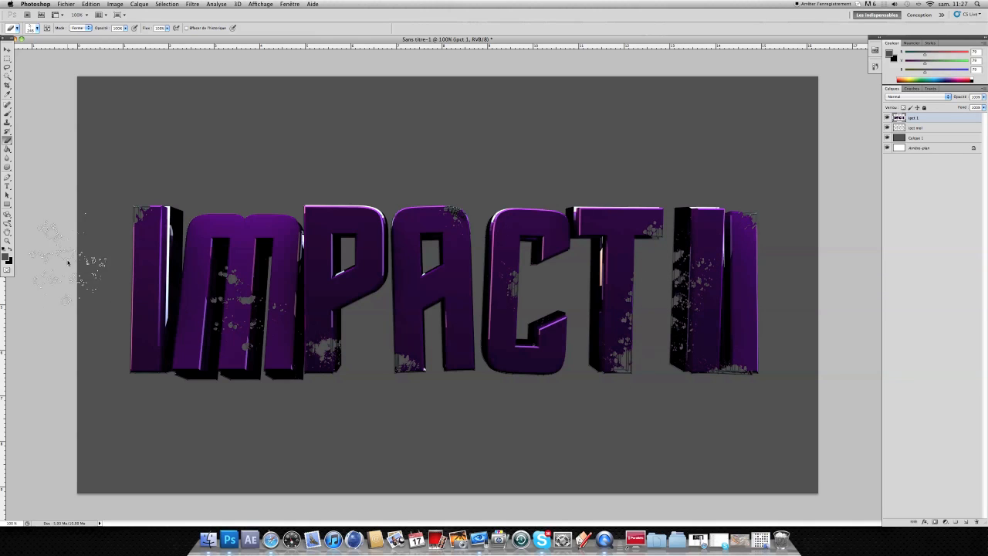
Step: Switch to the Brush and set the foreground colour to the dark purple sampled from the letter C (RGB 52, 0, 75)
click(8, 148)
click(7, 142)
click(7, 113)
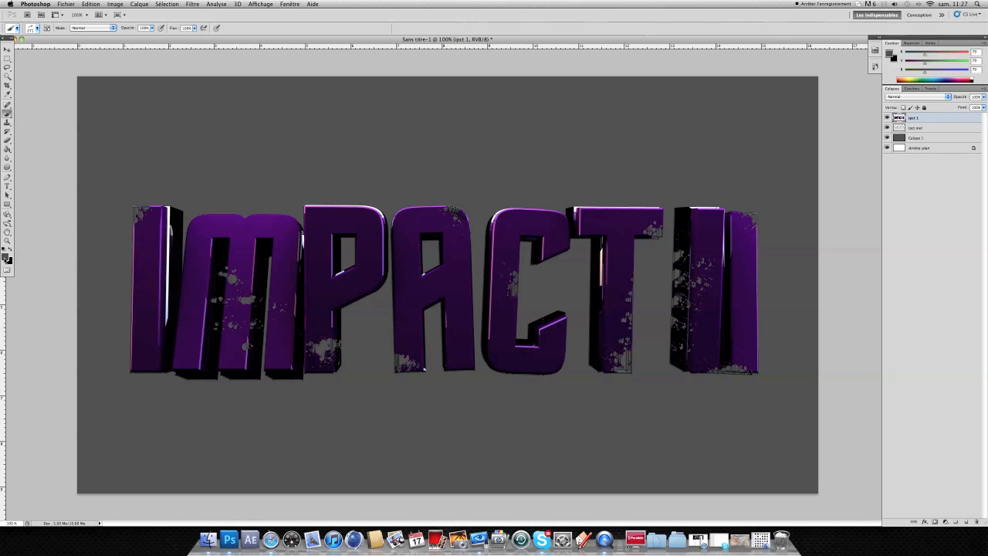
click(7, 257)
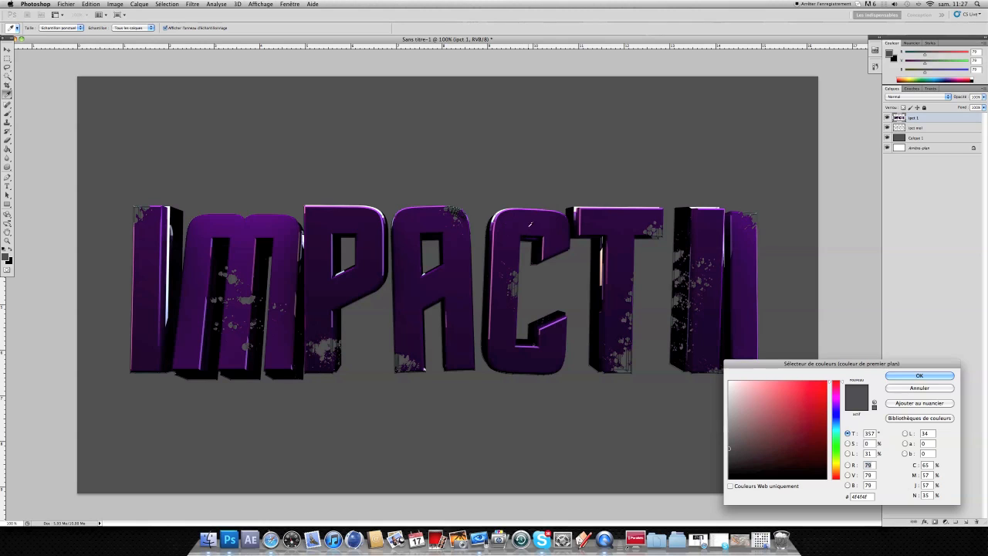
click(535, 211)
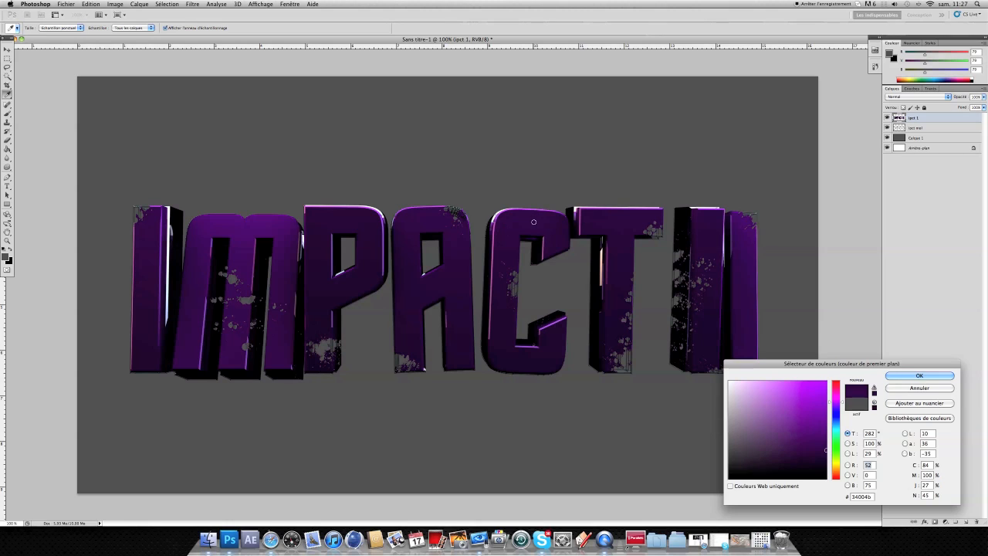
click(920, 376)
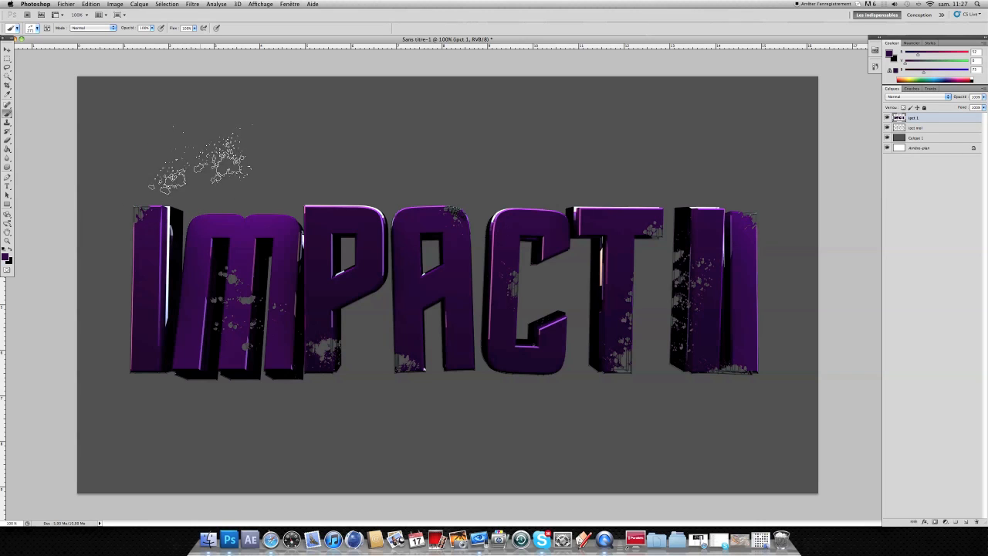
Step: Paint a purple splatter over the upper-left corner of the first letter I with a splatter brush tip
right_click(191, 185)
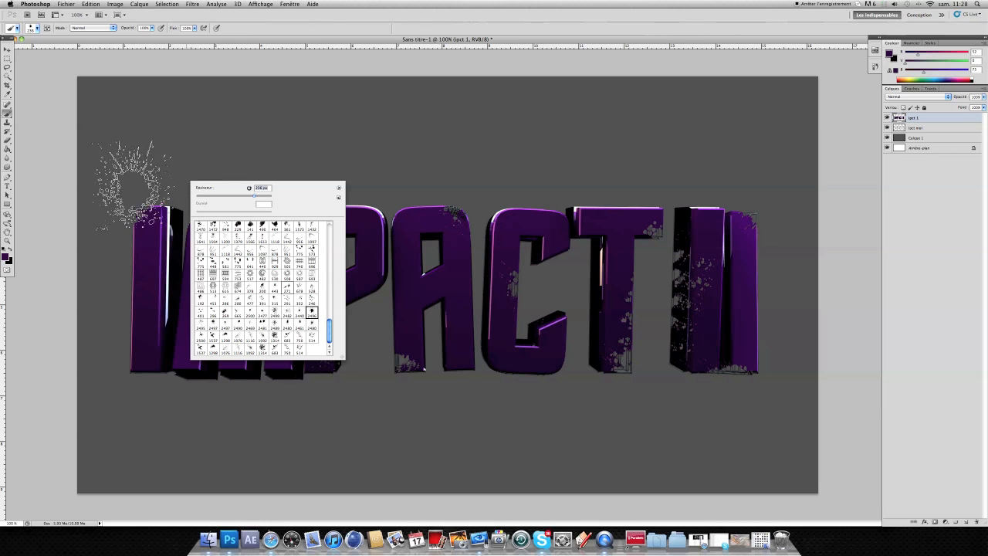
click(137, 191)
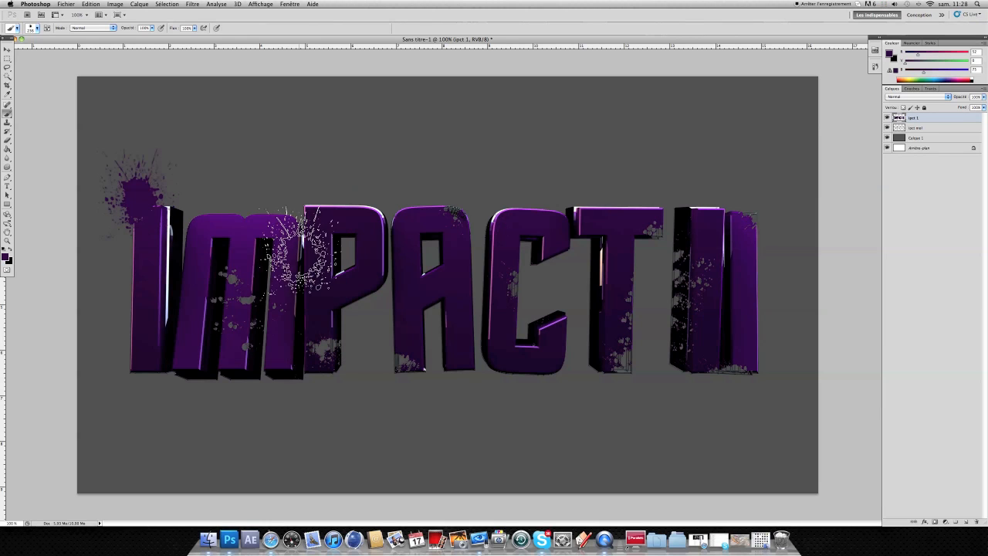
click(227, 303)
Step: Erase the lower-left part of the purple splatter beside the first I with the Eraser's 141 px soft round tip
click(7, 139)
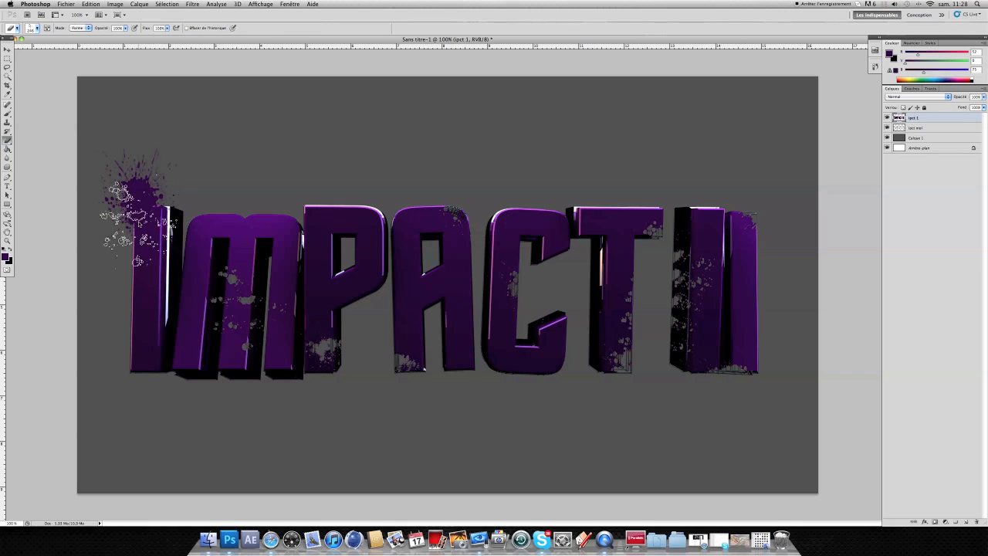
right_click(176, 159)
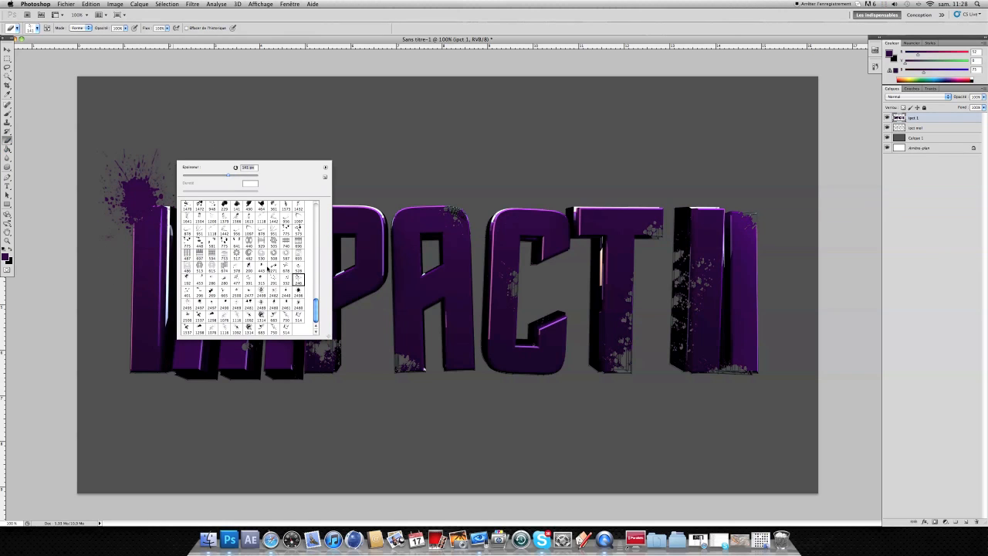
drag(310, 315, 305, 191)
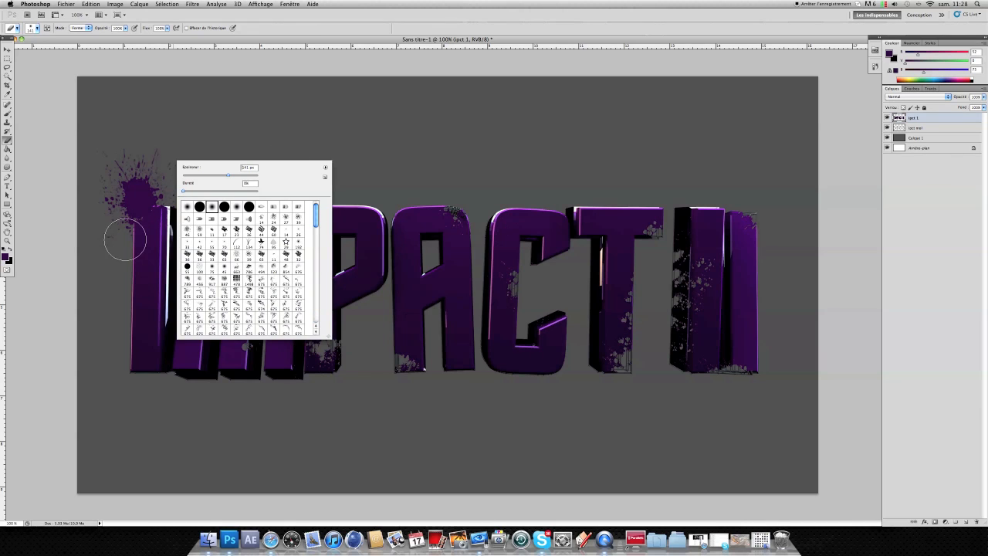
key(Return)
mouse_move(121, 224)
mouse_down()
mouse_move(100, 181)
mouse_move(121, 214)
mouse_up()
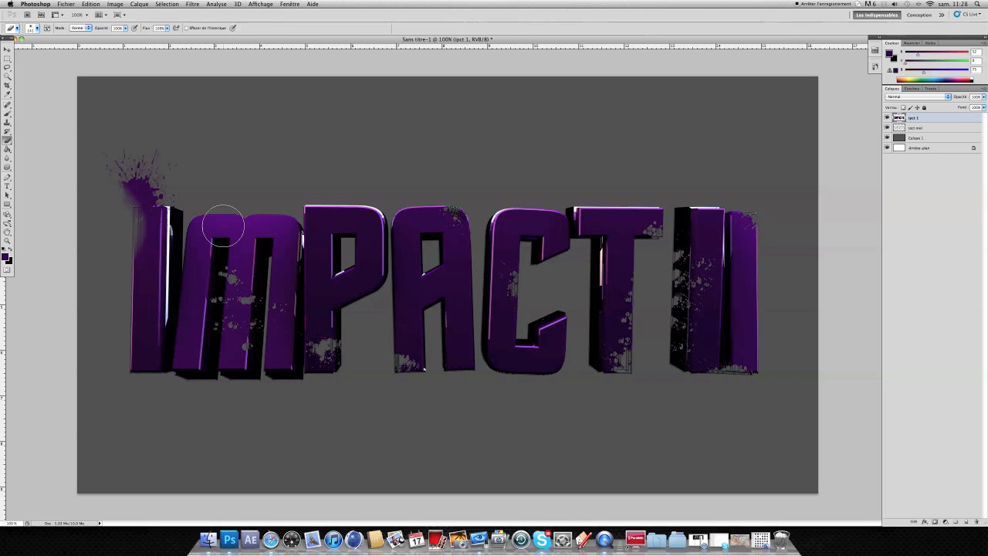
Step: Step back through the latest eraser edits on the purple splatter and the first I
key(ctrl+z)
click(85, 4)
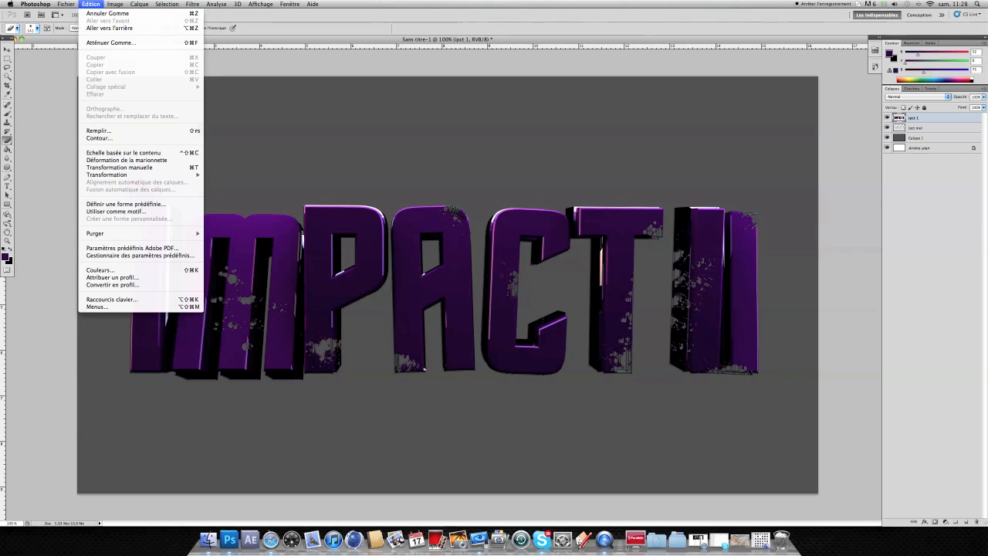
click(110, 28)
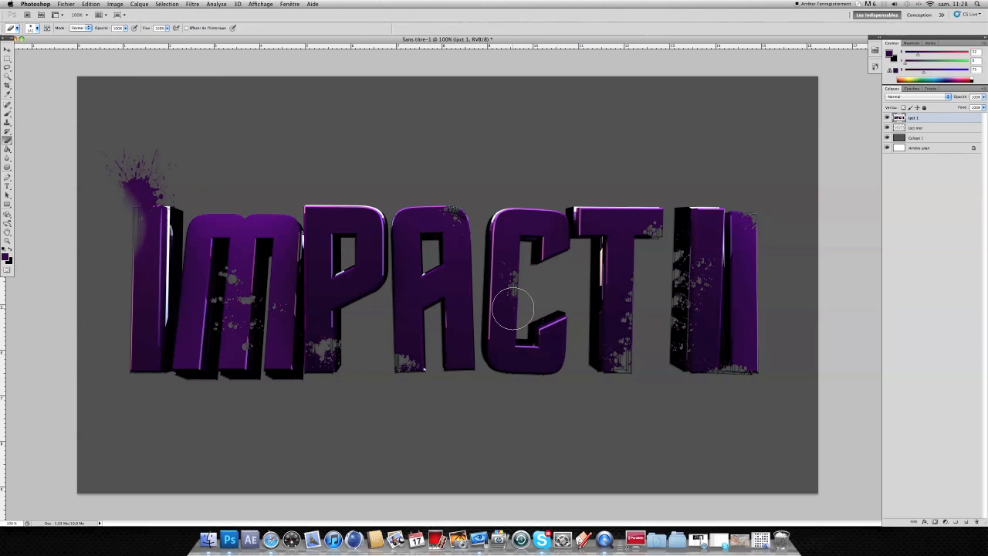